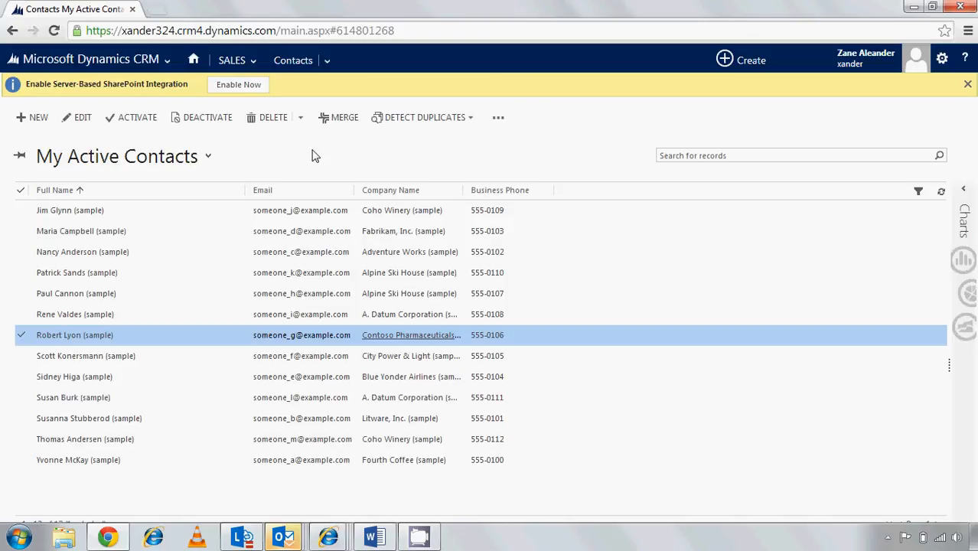
Open the Standard Support queue from the queues in the Service Management settings
click(166, 61)
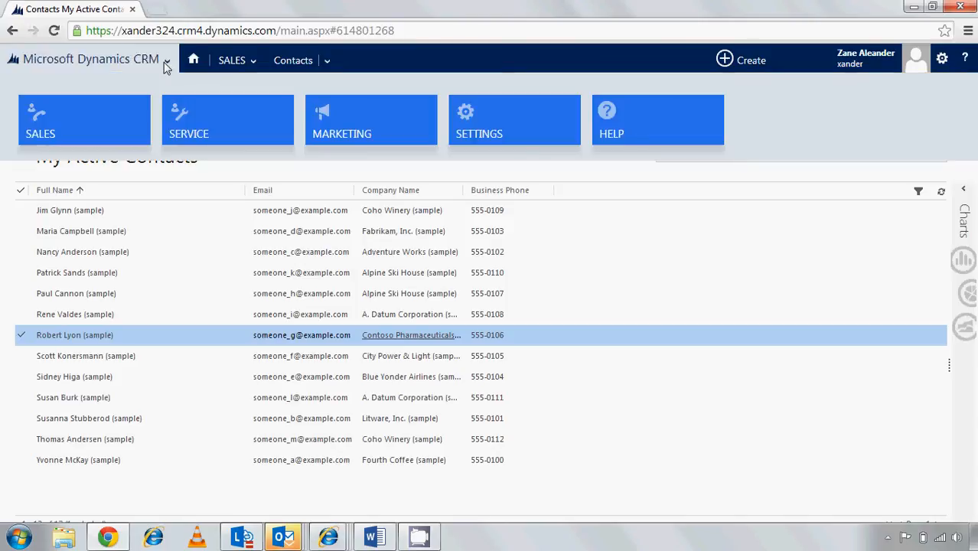
click(469, 124)
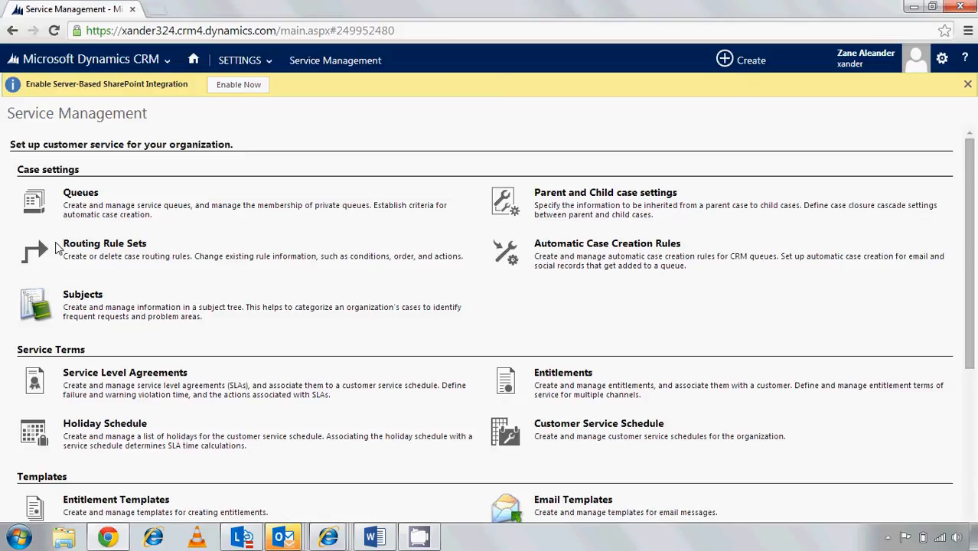
click(80, 194)
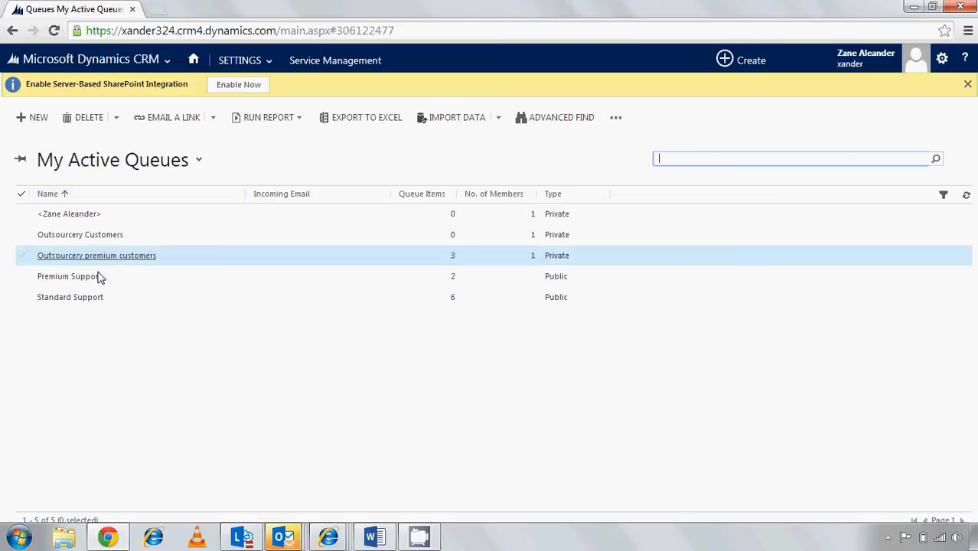
double_click(112, 298)
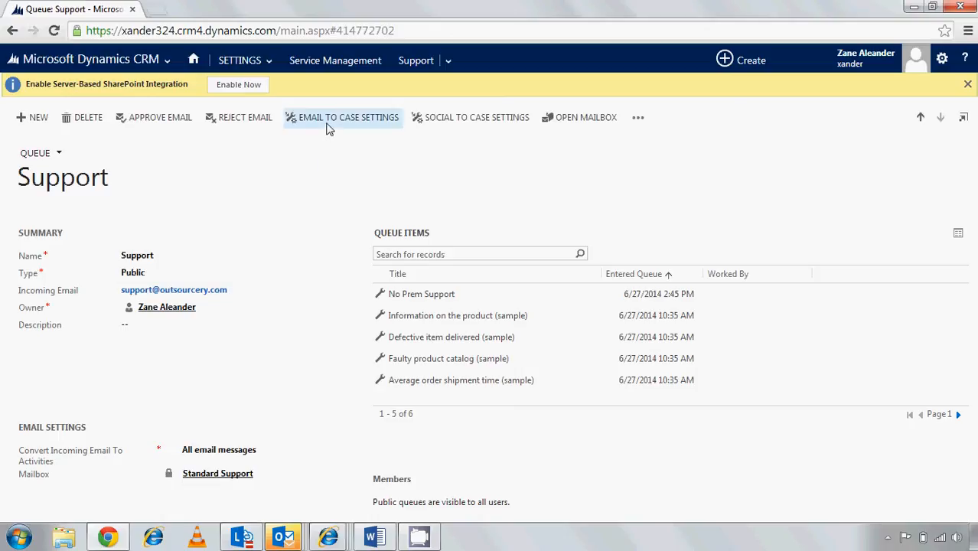
Start a new case creation rule from the queue's email to case settings and maximize its window
click(327, 122)
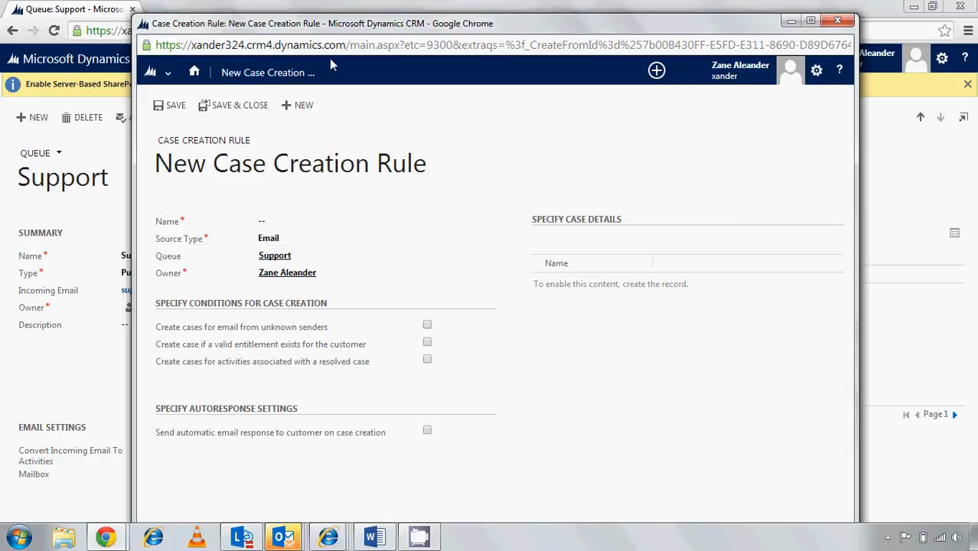
drag(324, 30, 334, 183)
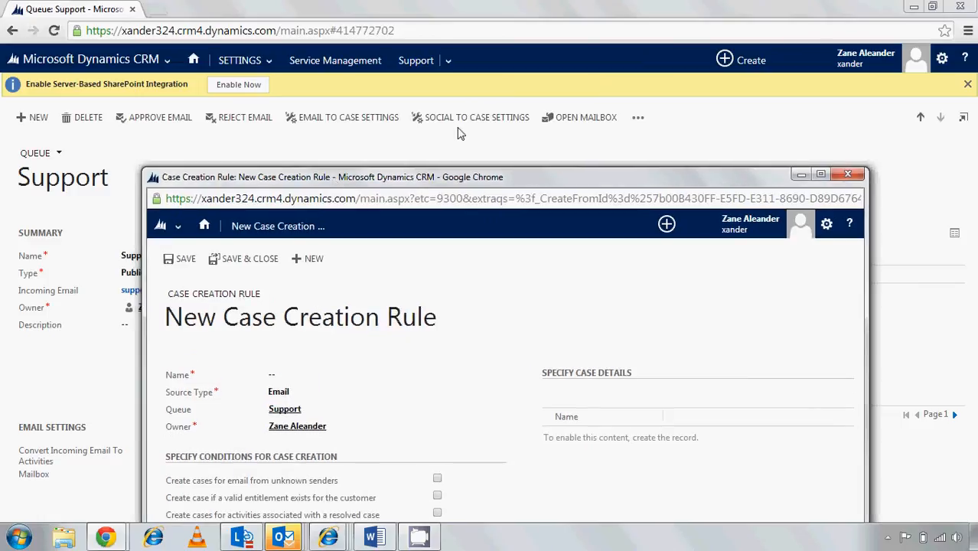
drag(448, 180, 418, 37)
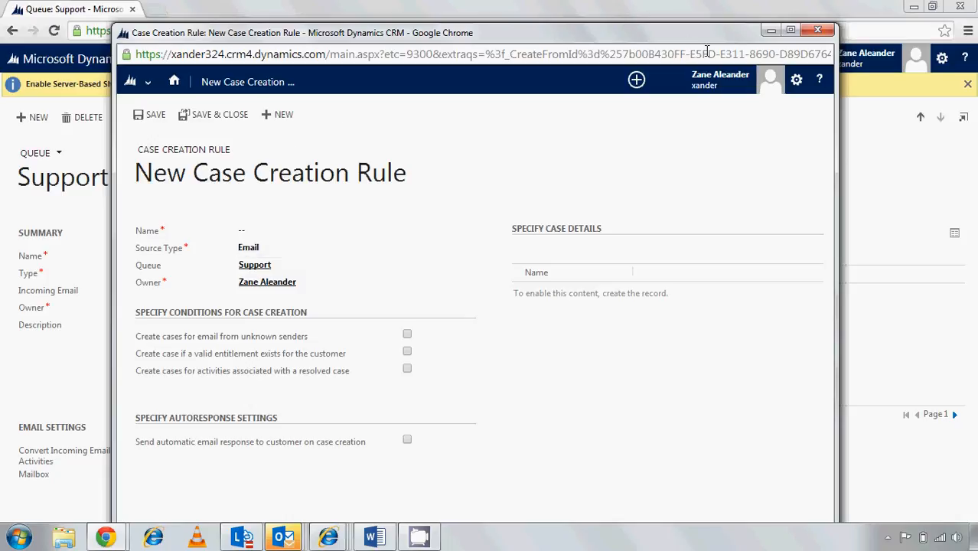
click(791, 30)
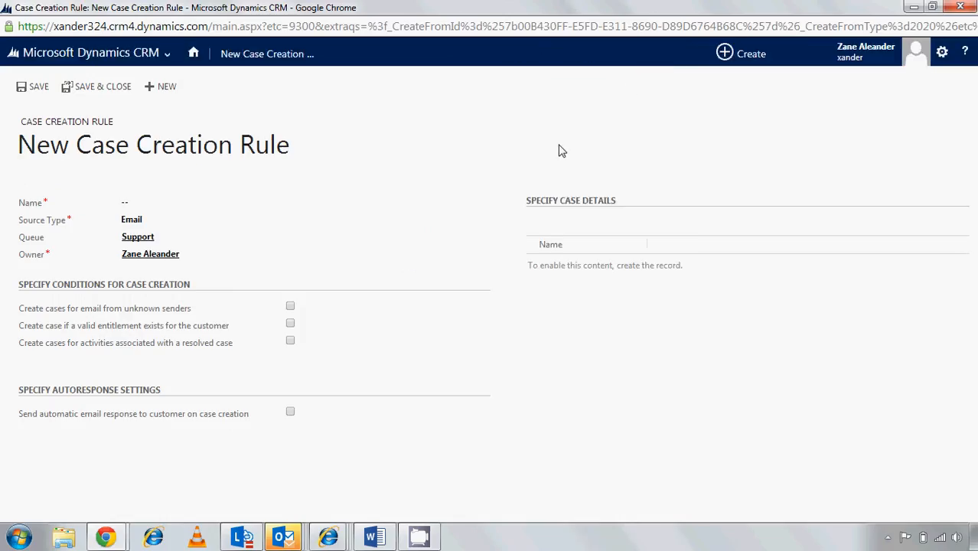
Name the new case creation rule "test case creation rule"
click(184, 203)
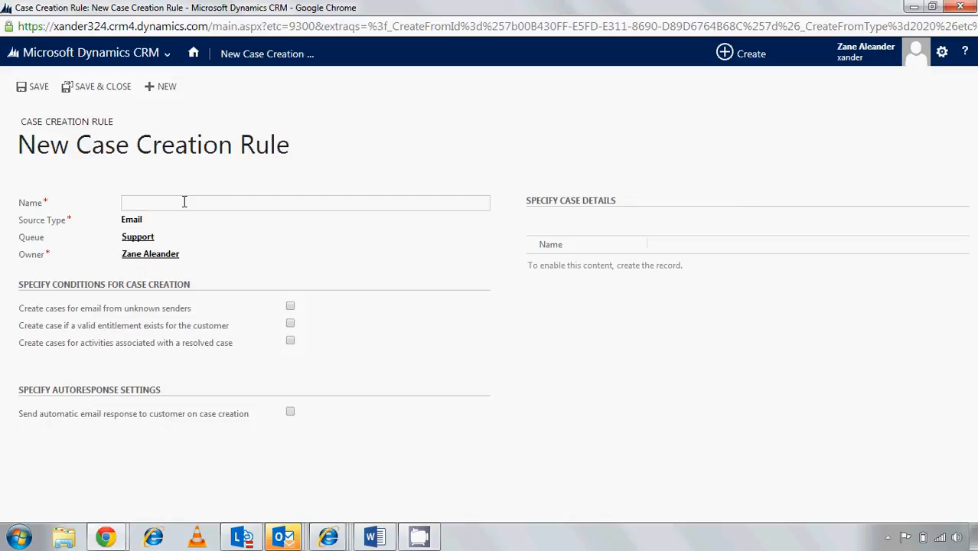
text(test case creation rule)
Try the resolved-case activity condition with a 3 days period and the automatic email response option, clearing both again
click(290, 346)
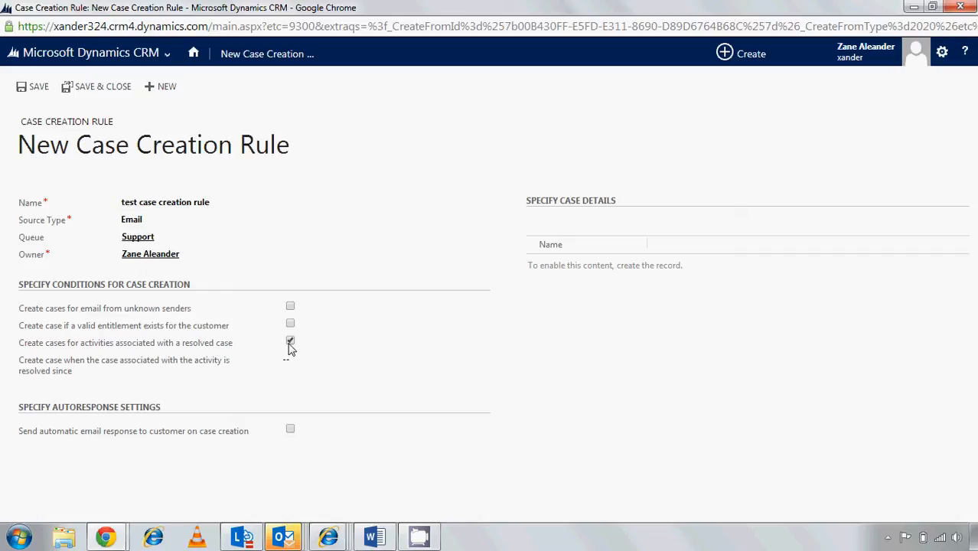
click(290, 341)
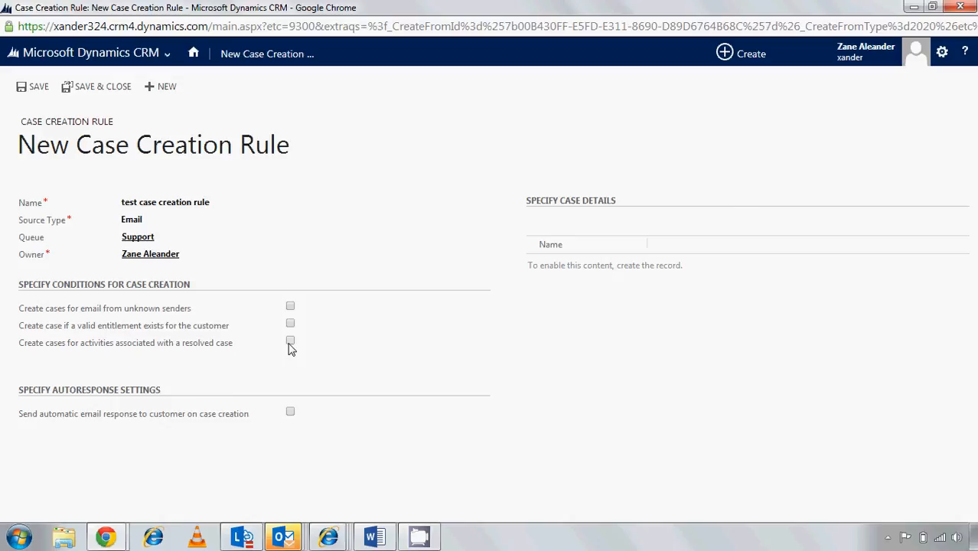
click(291, 342)
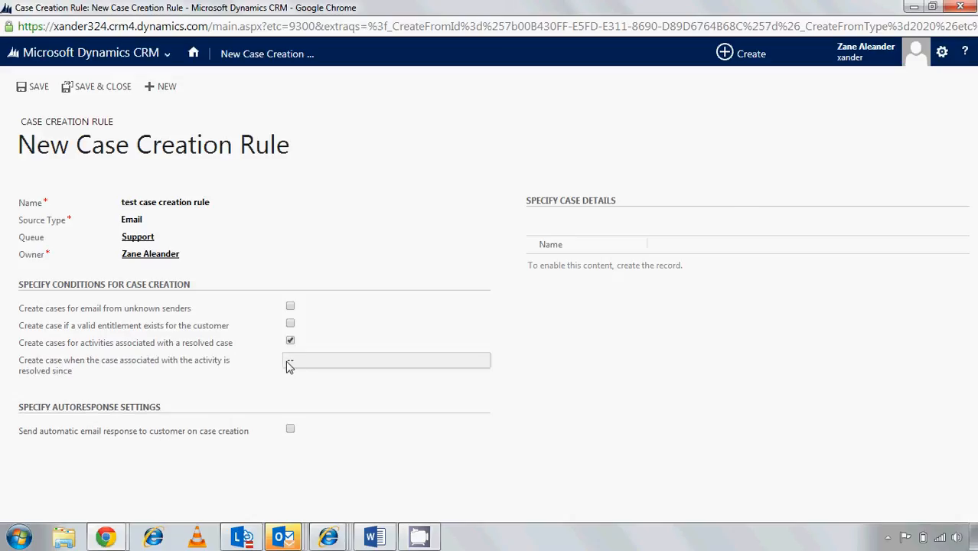
click(295, 368)
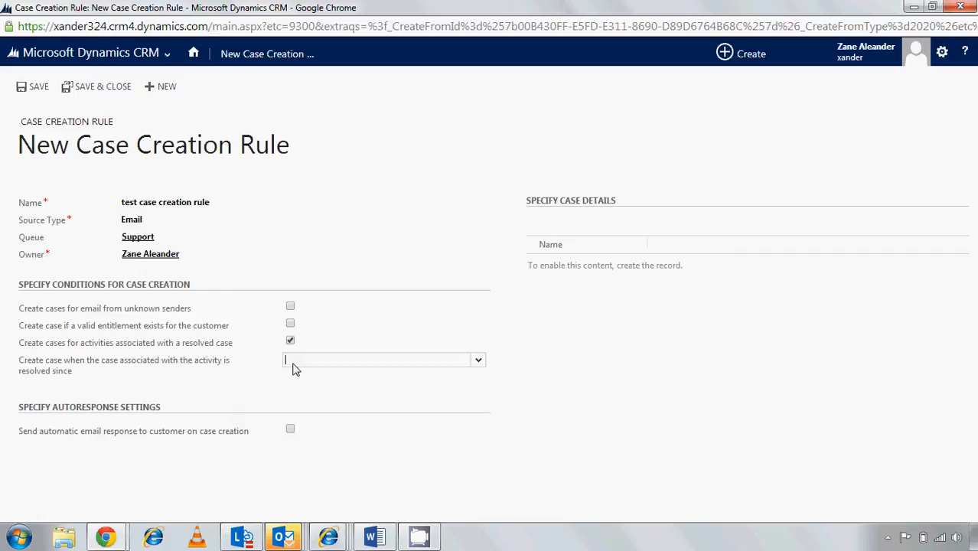
click(478, 361)
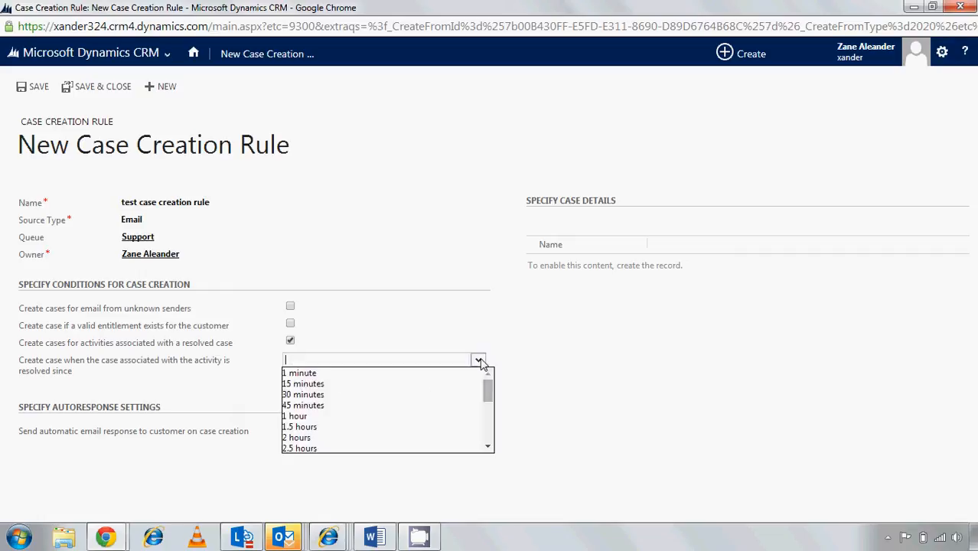
drag(488, 392, 487, 435)
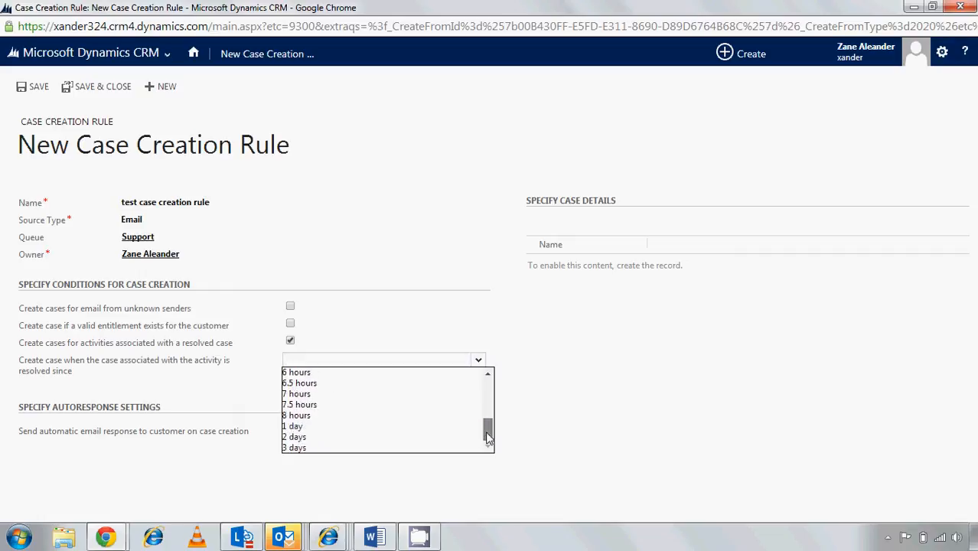
click(448, 448)
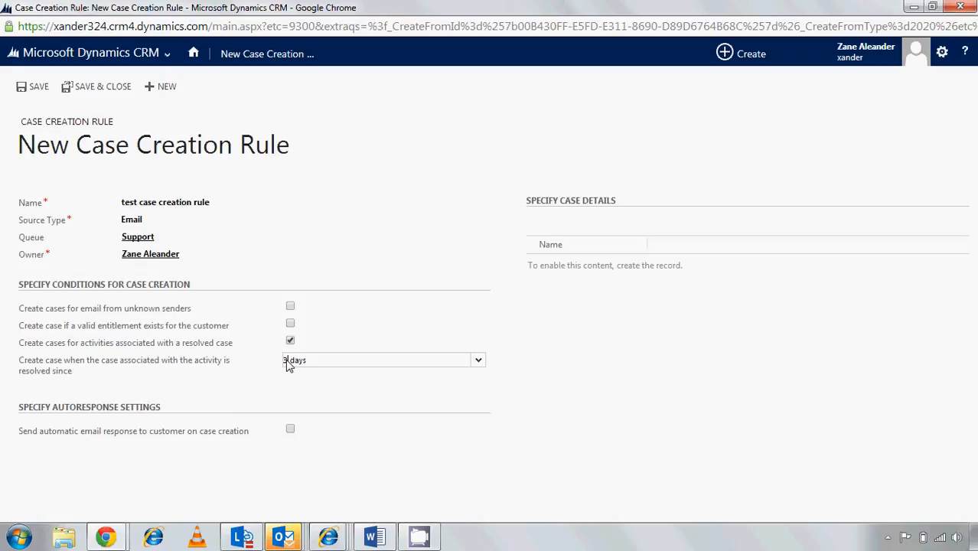
text(9)
click(290, 342)
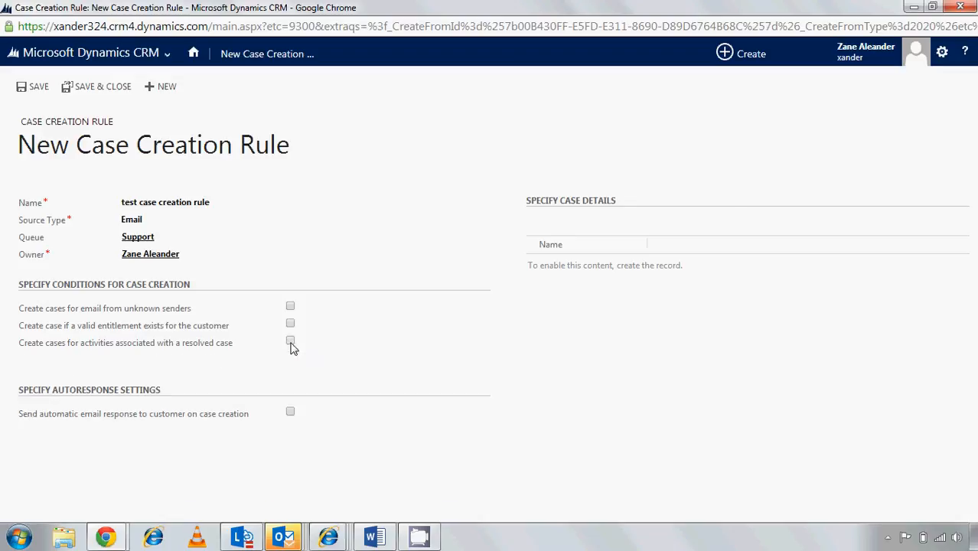
click(290, 414)
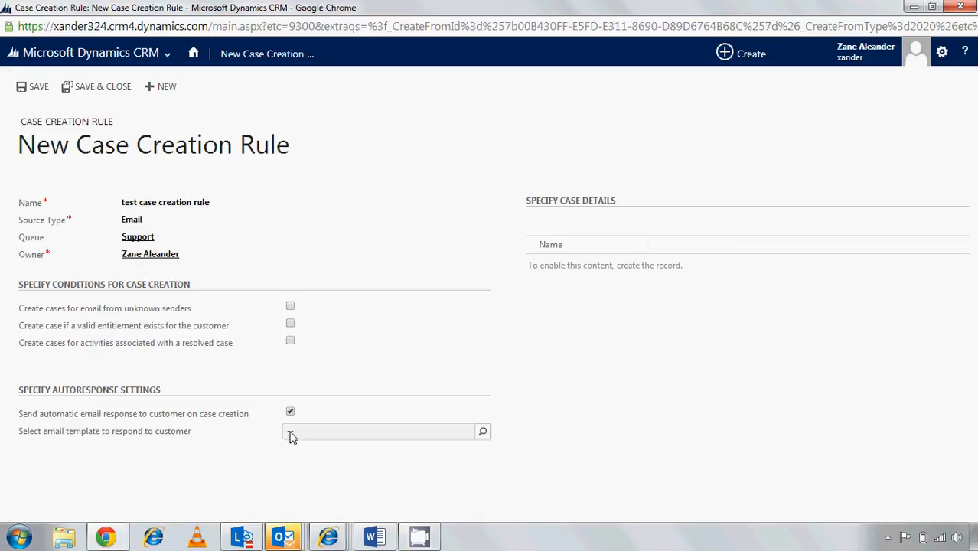
click(290, 412)
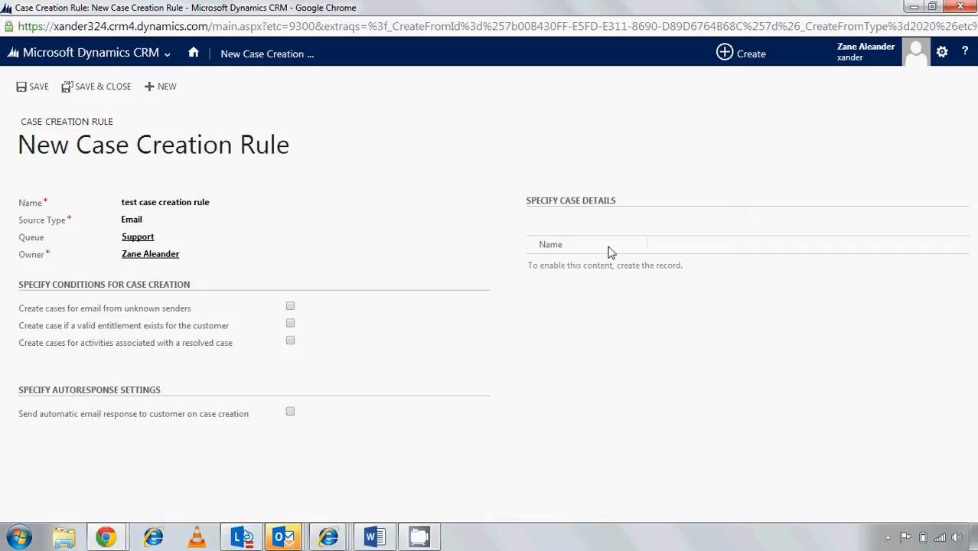
Save the case creation rule and start a new rule item under its case details
click(21, 88)
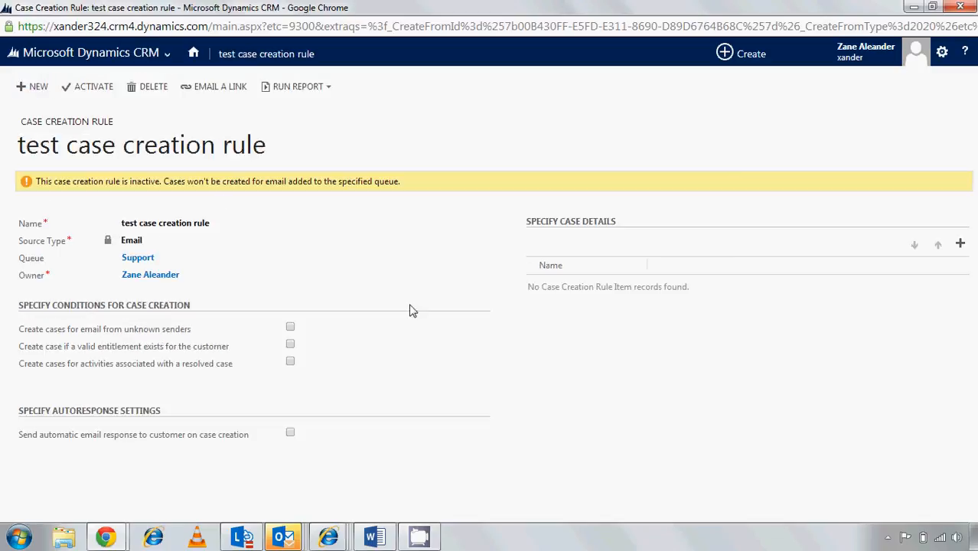
click(961, 245)
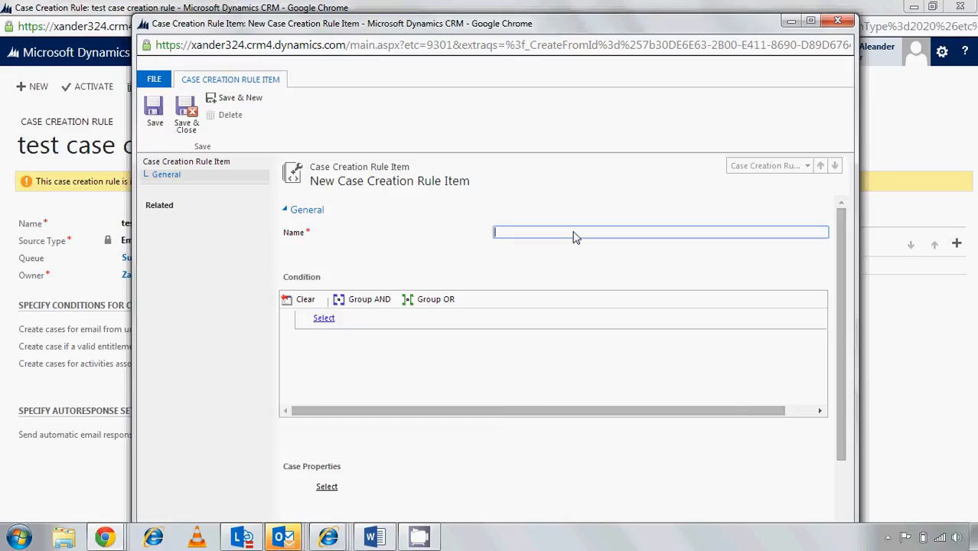
mouse_move(599, 23)
mouse_down()
mouse_move(585, 146)
mouse_move(605, 282)
mouse_move(610, 255)
mouse_move(587, 193)
mouse_move(583, 130)
mouse_move(597, 98)
mouse_move(601, 27)
mouse_up()
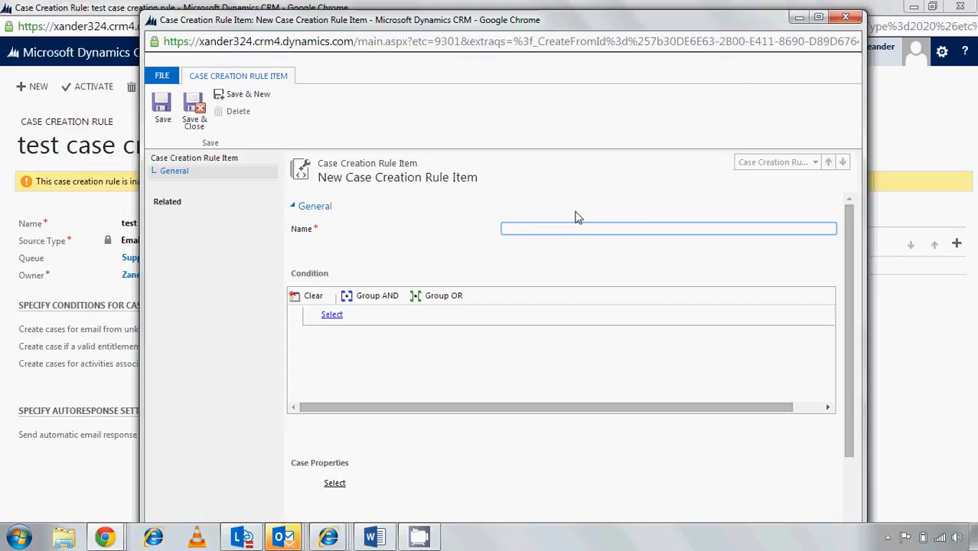
Name the case creation rule item "High Priority customers"
text(High Priority customers)
Add a condition to the rule item requiring Sender (Account) Premier Support to equal Yes
click(419, 320)
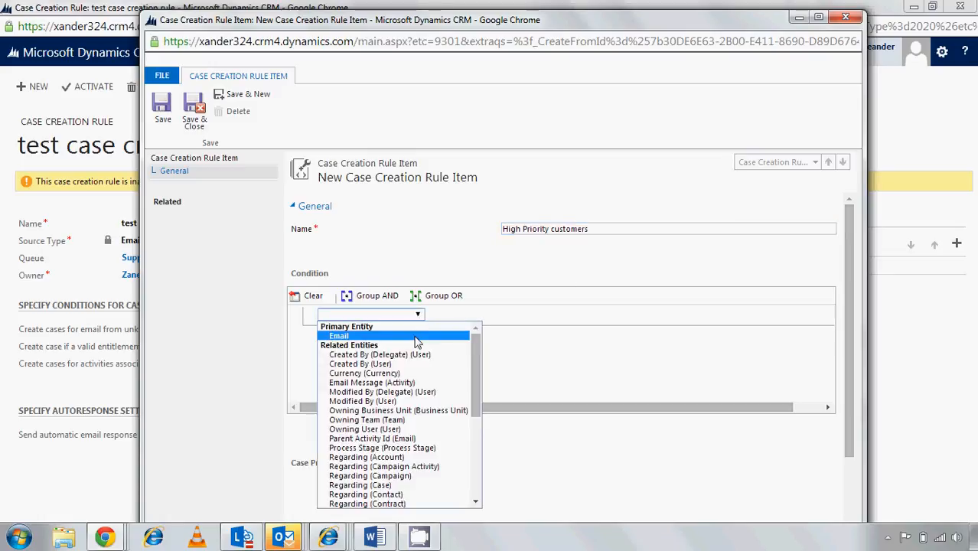
drag(471, 346, 475, 432)
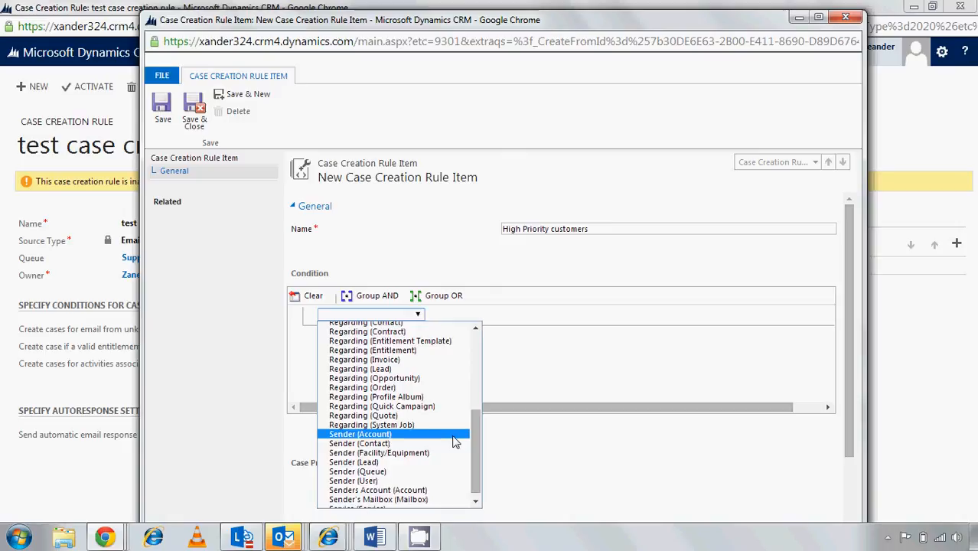
click(454, 438)
click(470, 320)
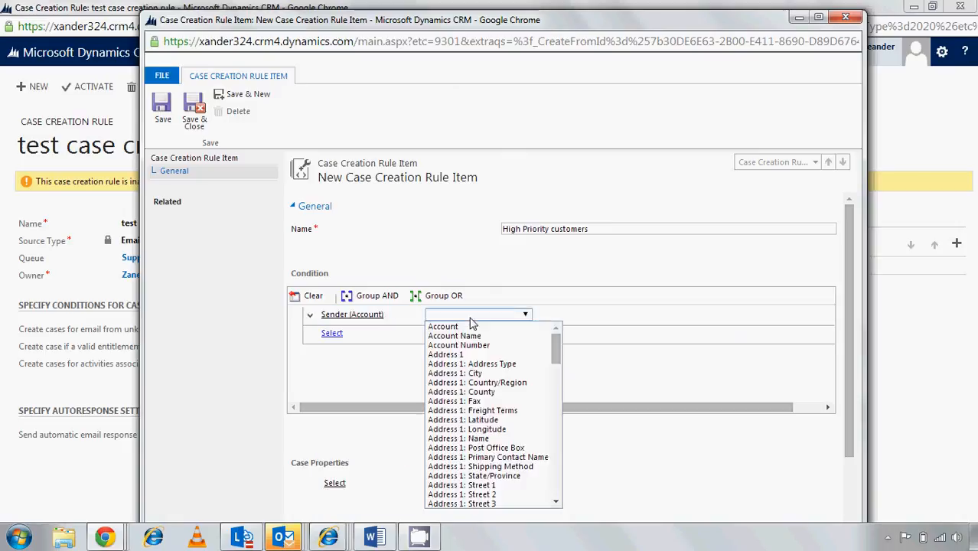
drag(556, 353, 564, 469)
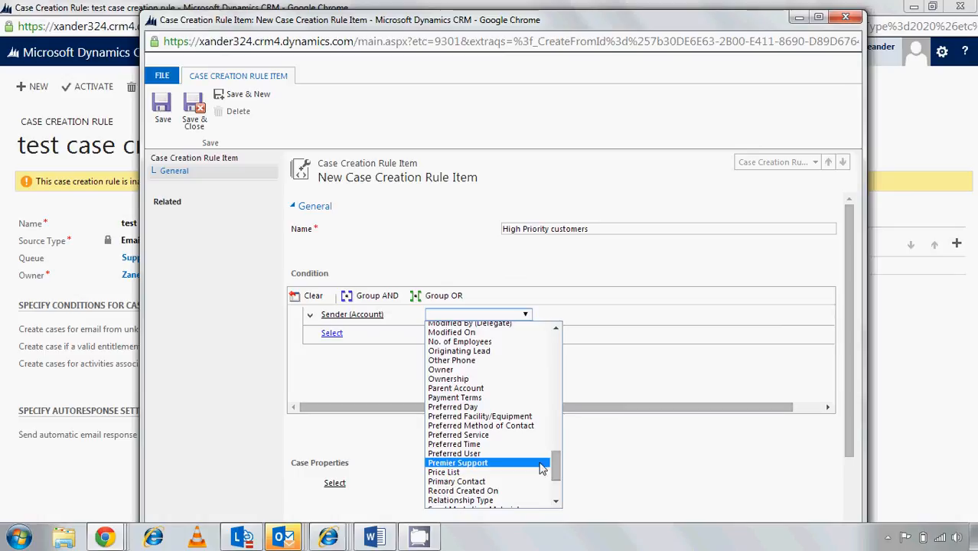
click(542, 469)
click(555, 314)
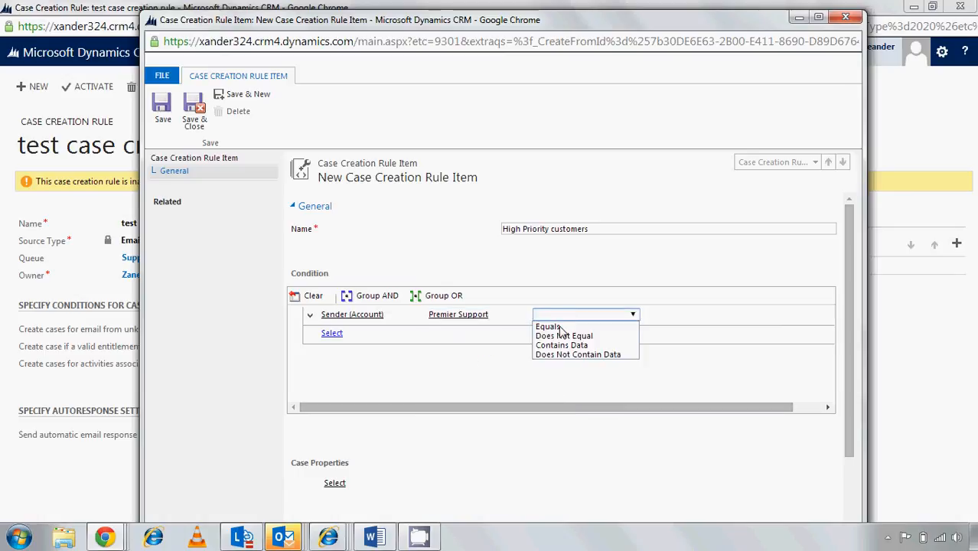
click(558, 327)
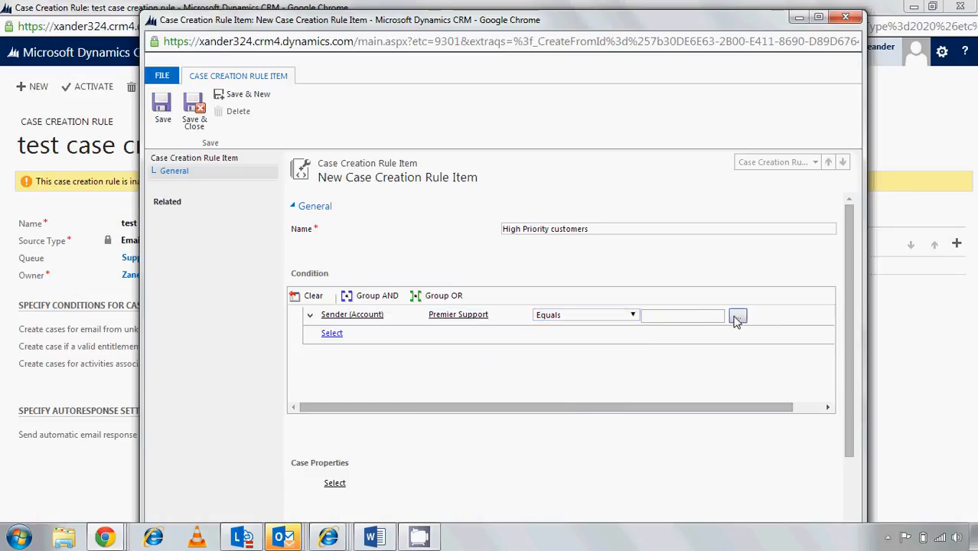
click(735, 320)
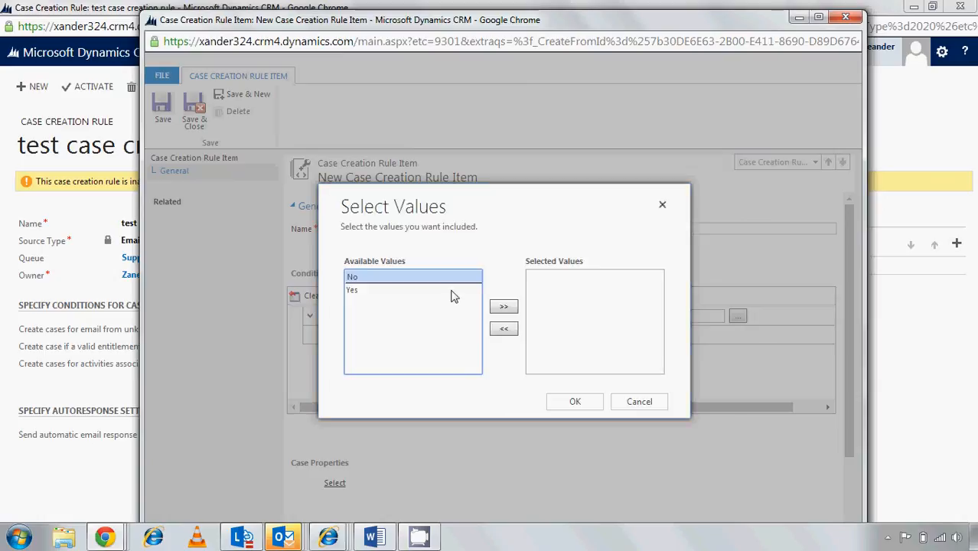
double_click(451, 293)
click(564, 404)
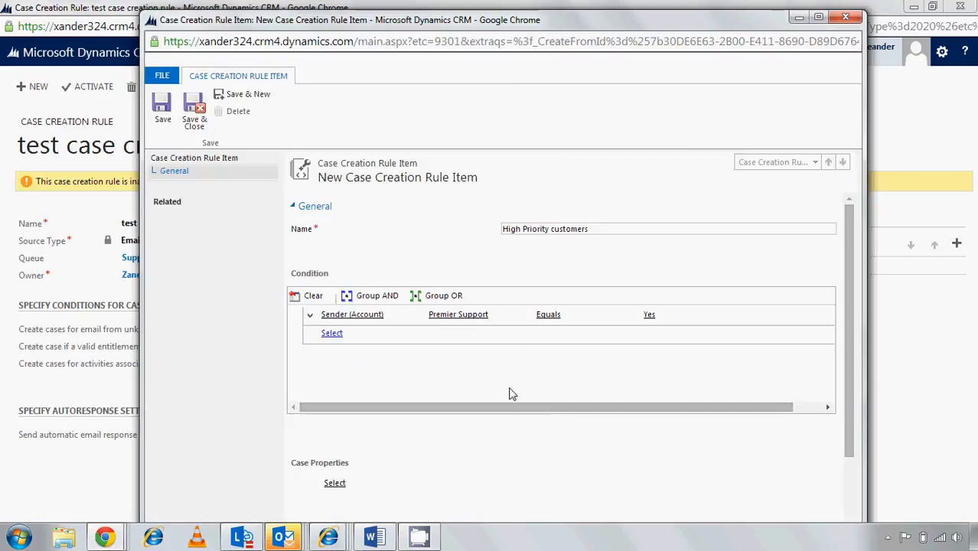
Add a second condition to the rule item requiring Sender (Contact) Premier Support to equal Yes
click(421, 337)
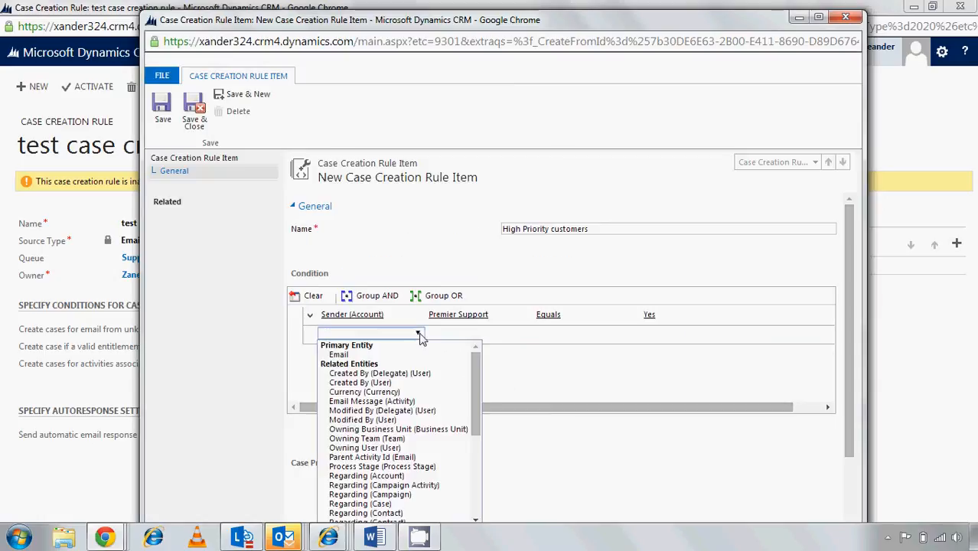
drag(474, 384, 475, 463)
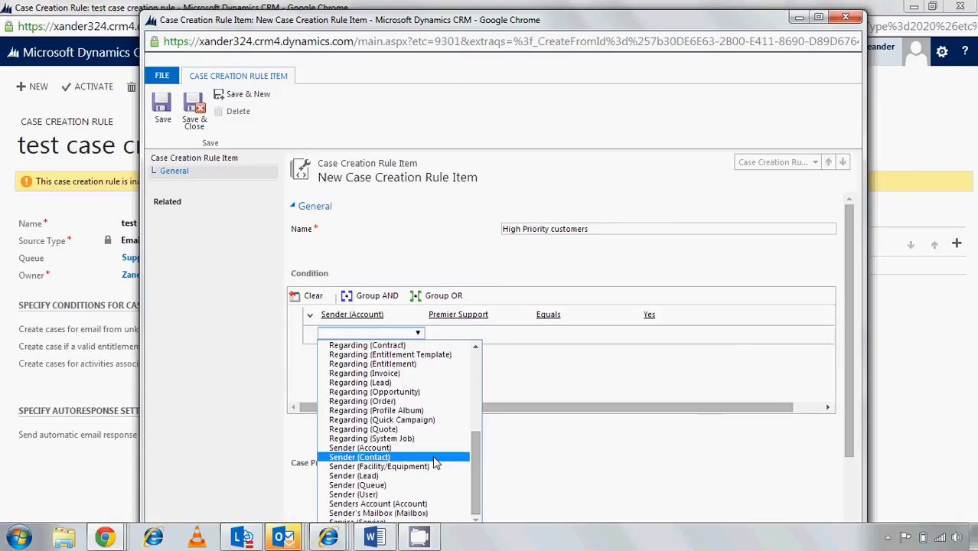
click(434, 459)
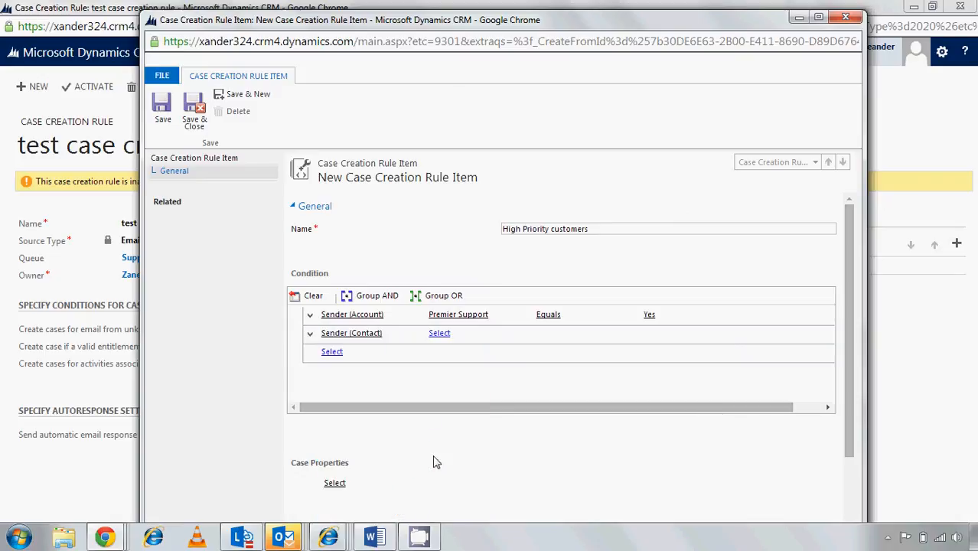
click(526, 336)
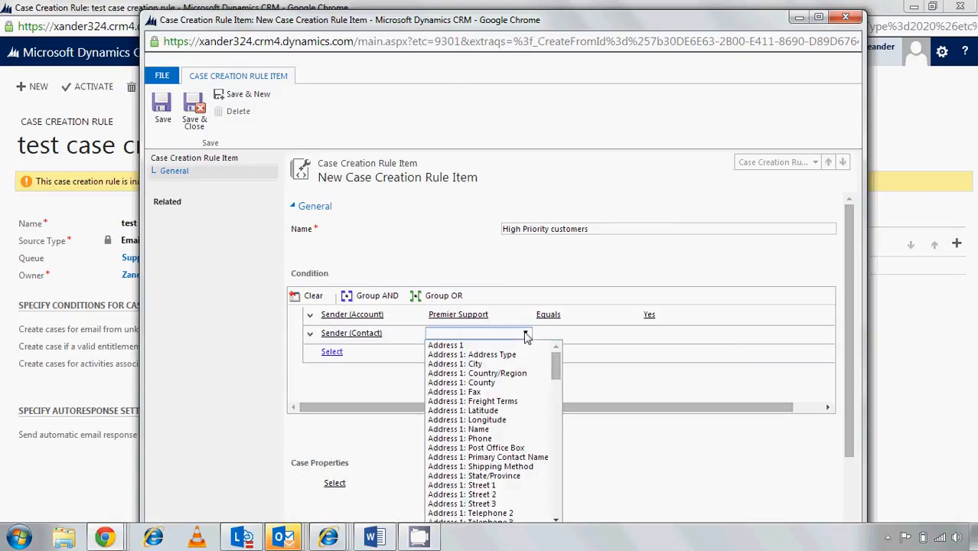
drag(556, 364, 557, 499)
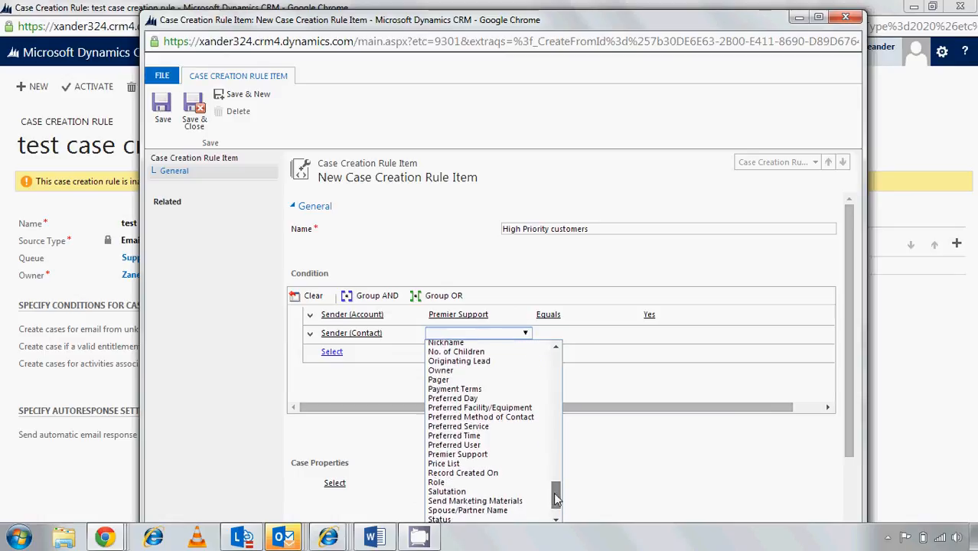
click(512, 455)
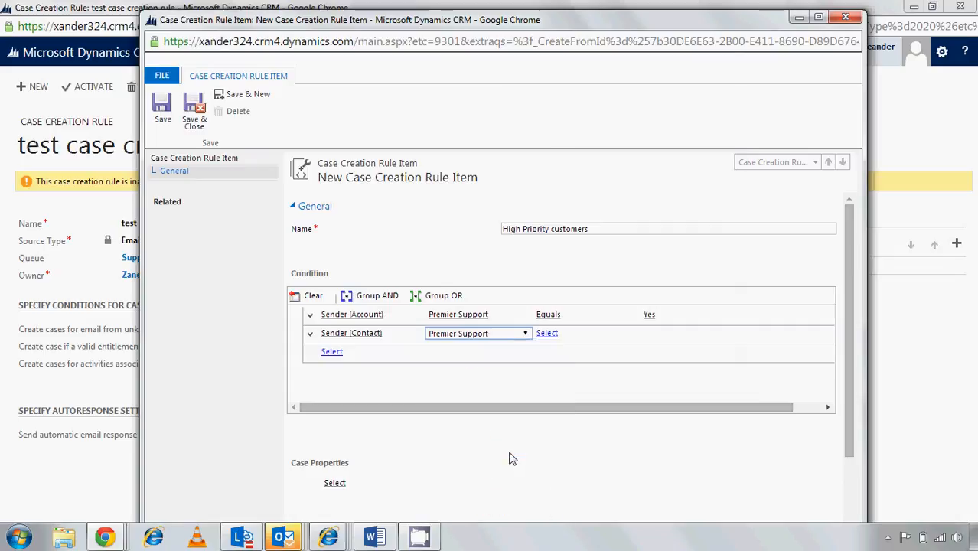
click(565, 334)
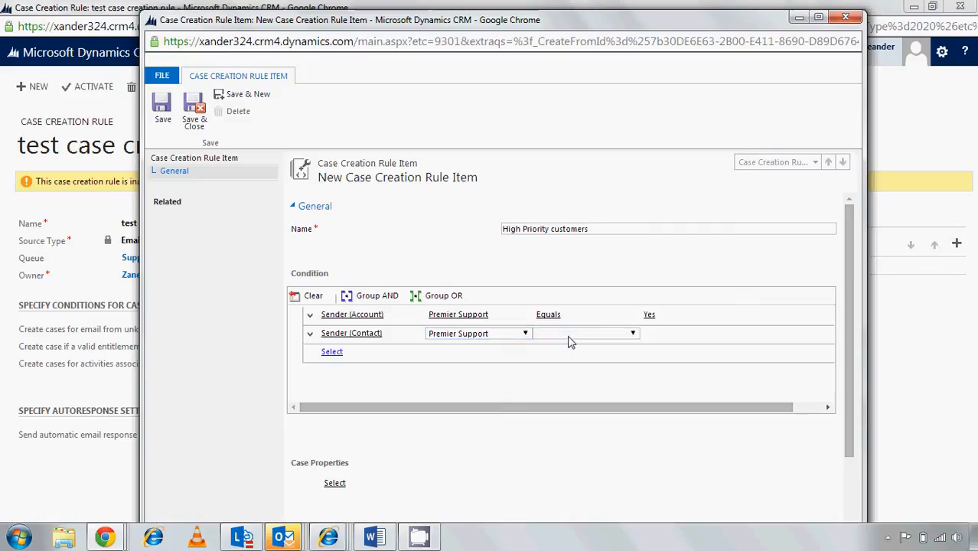
click(568, 337)
click(570, 345)
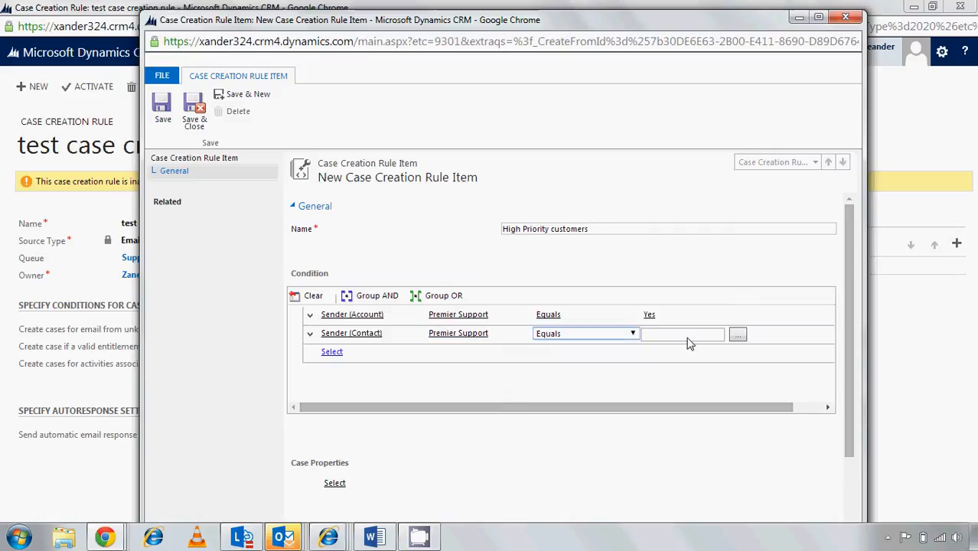
click(738, 334)
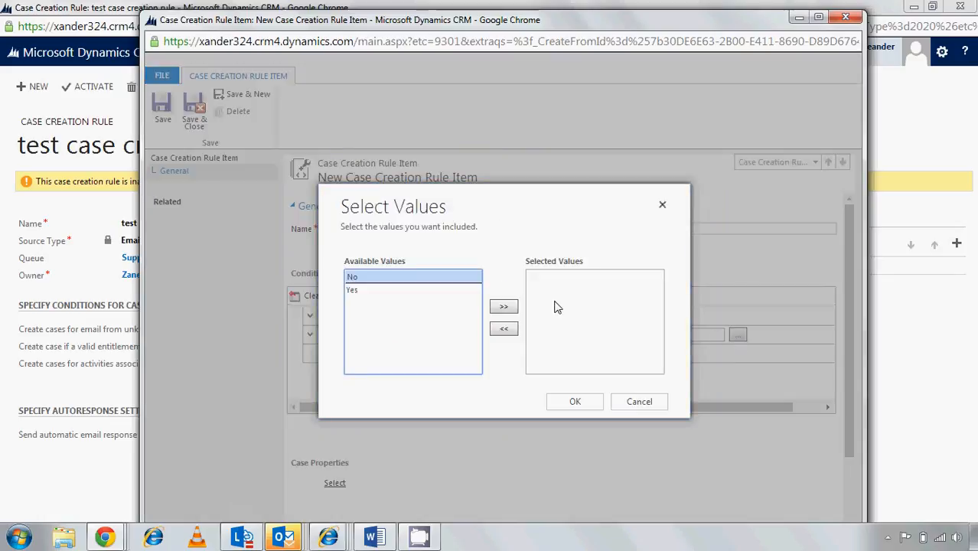
double_click(400, 291)
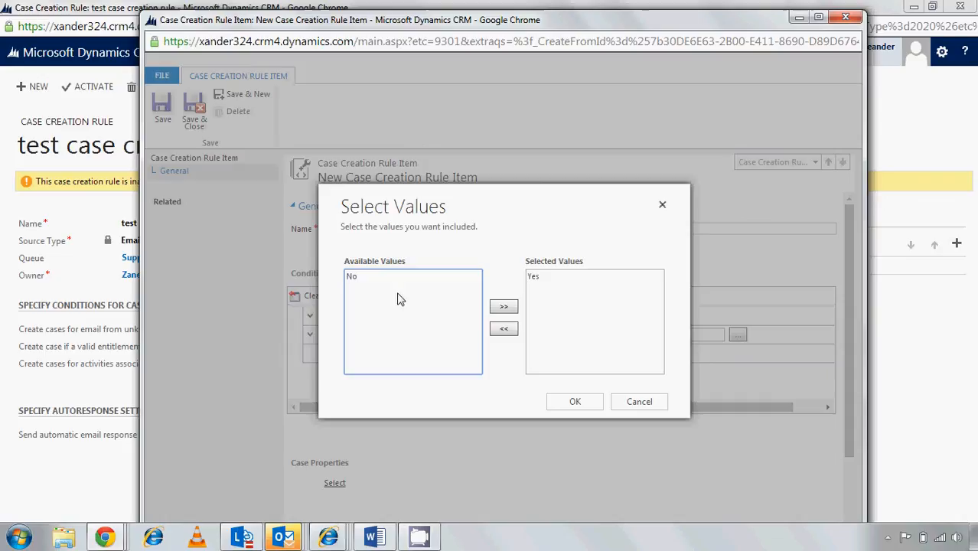
click(574, 402)
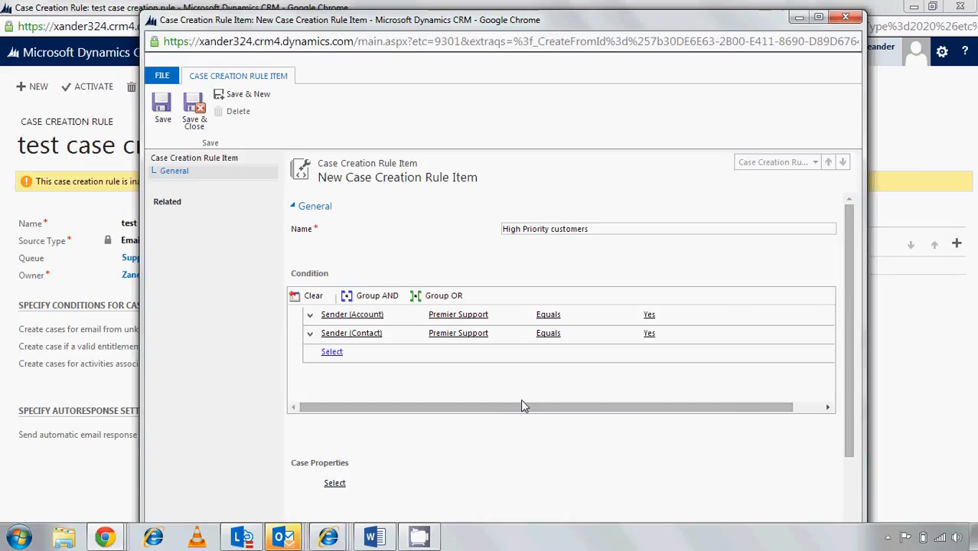
Group the Sender (Account) and Sender (Contact) premier support conditions with OR
click(309, 317)
click(314, 331)
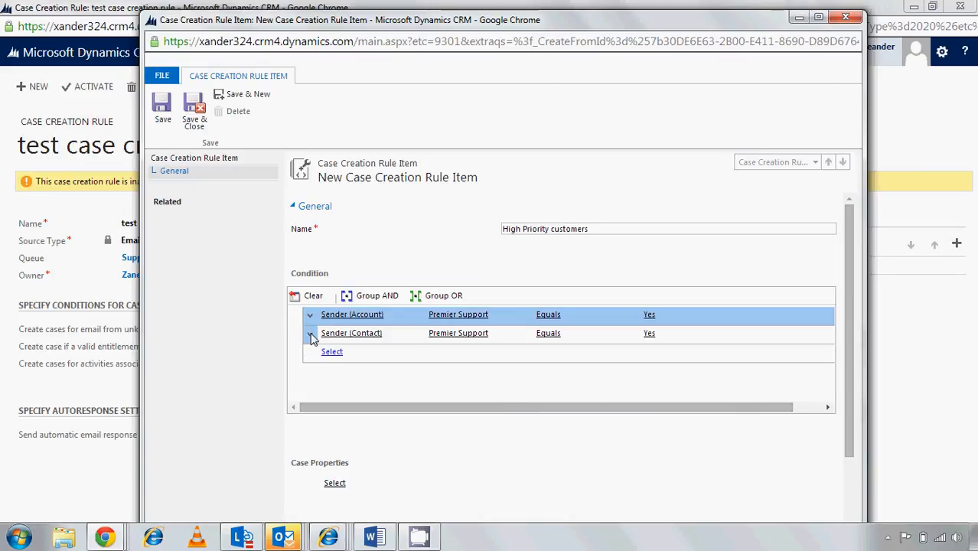
click(310, 334)
click(322, 349)
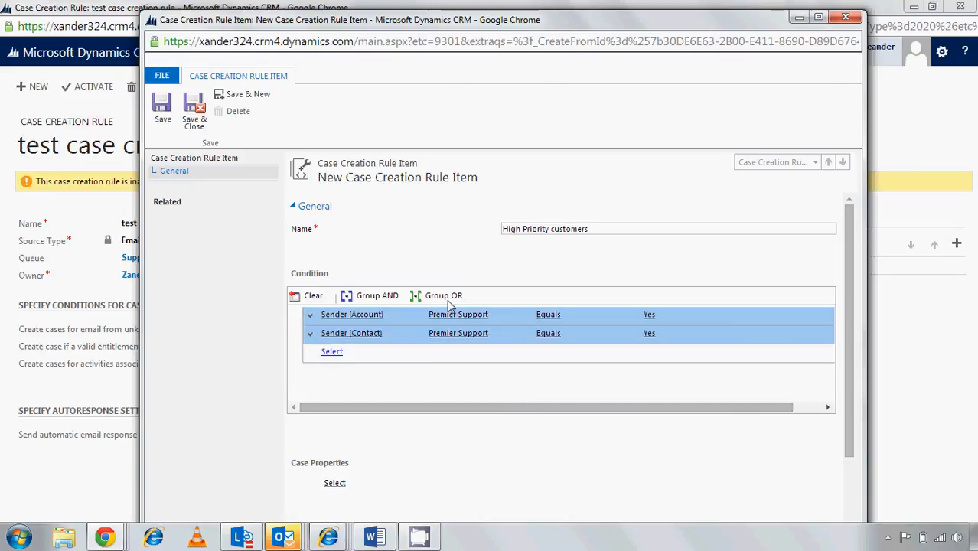
click(450, 303)
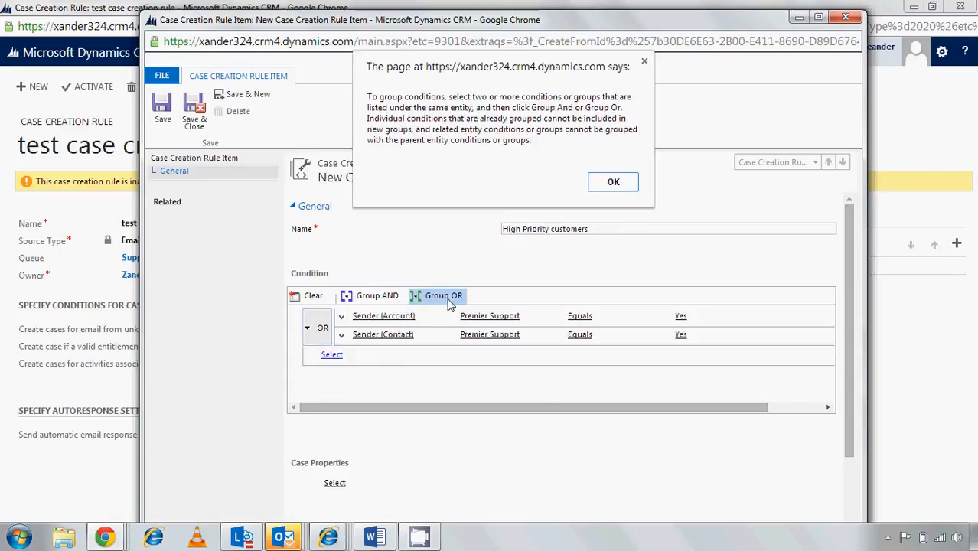
click(613, 185)
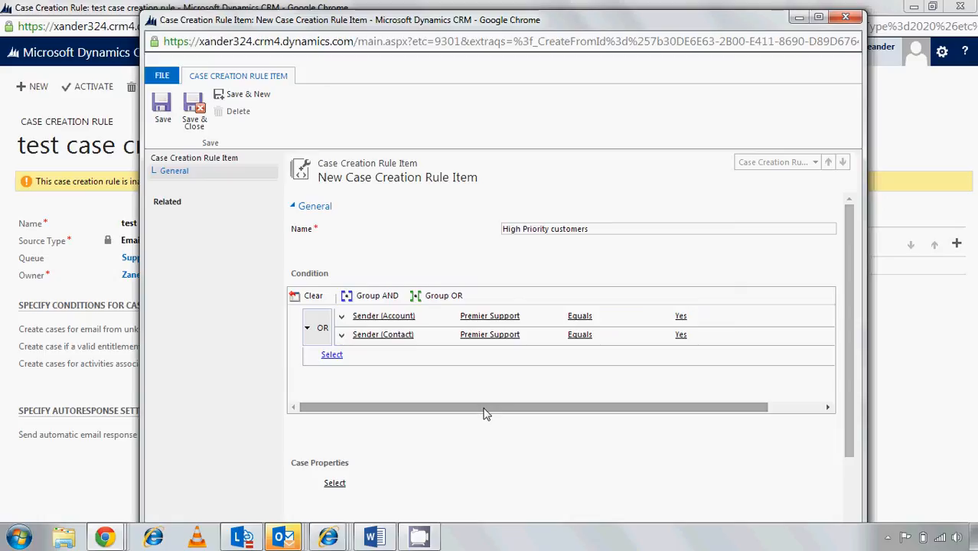
Set the Priority case property to High, then save and close the High Priority customers rule item
drag(849, 314, 850, 330)
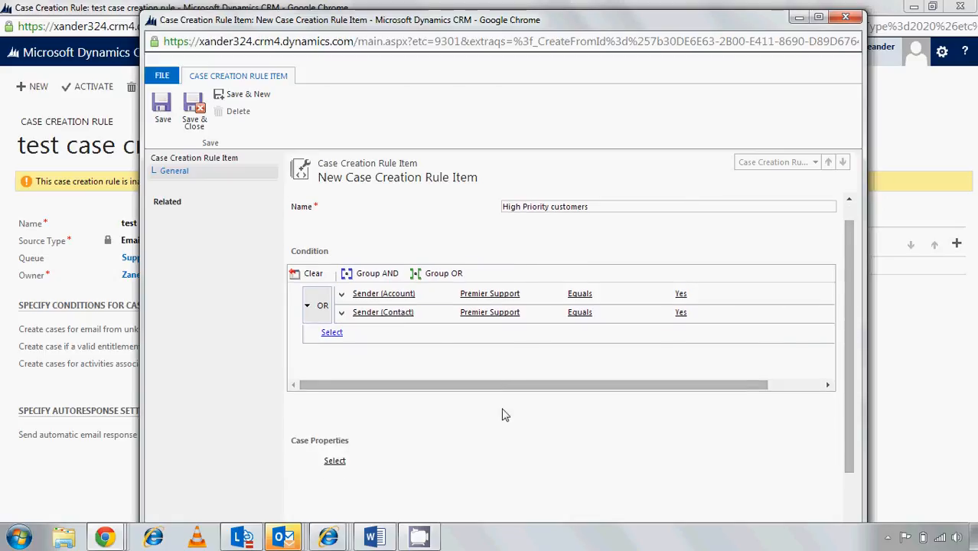
click(375, 460)
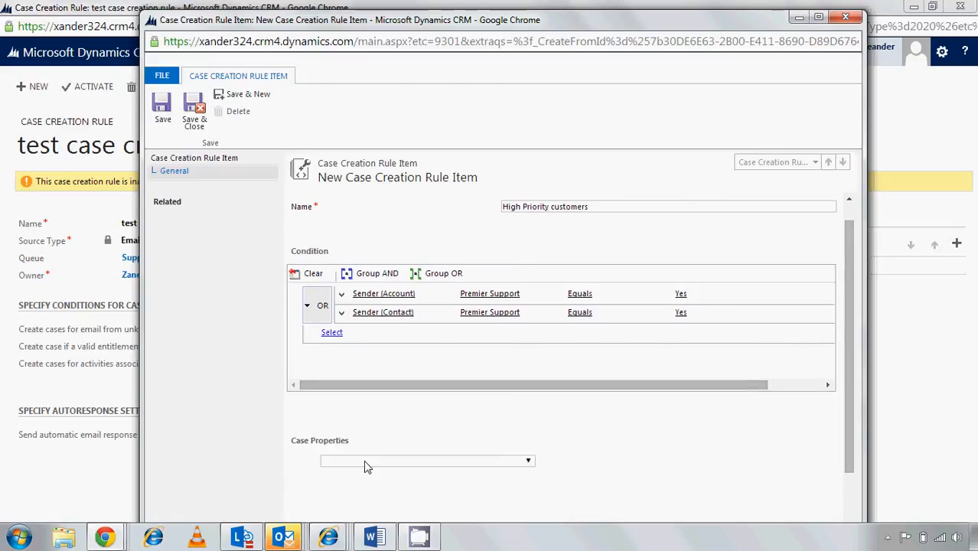
click(529, 463)
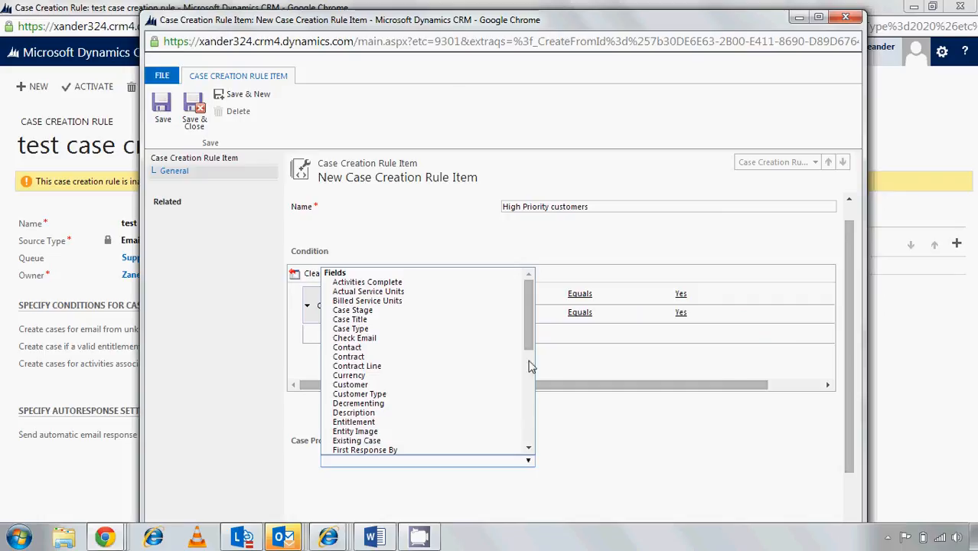
drag(529, 321, 525, 368)
click(498, 414)
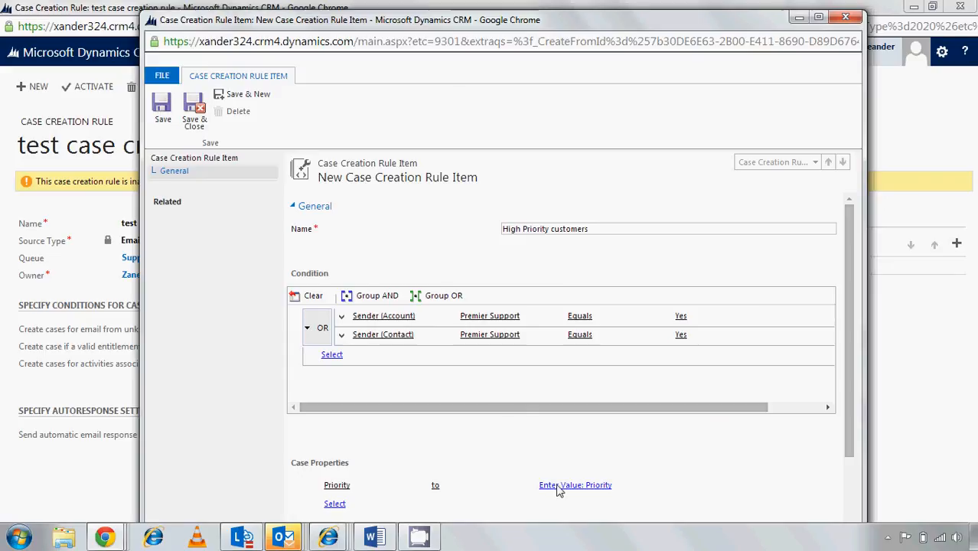
click(633, 488)
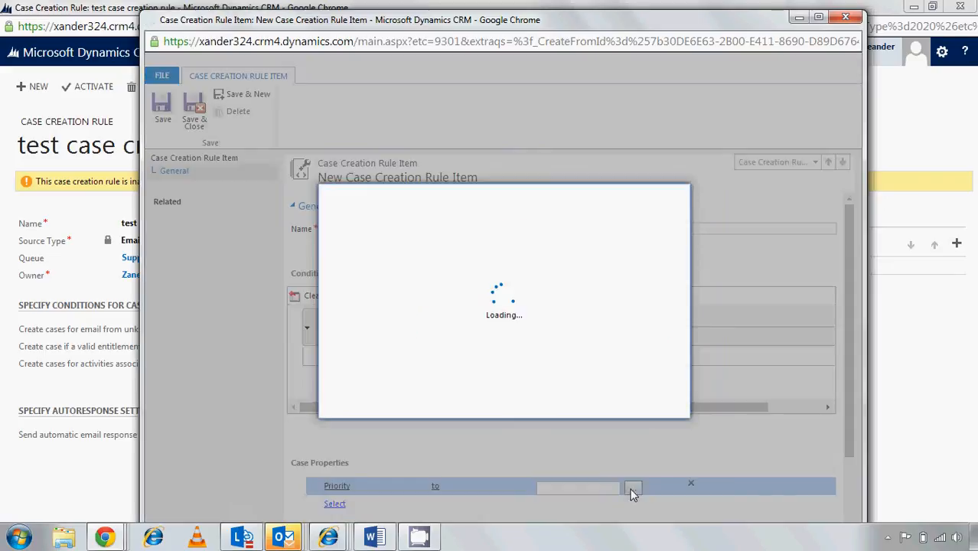
double_click(409, 276)
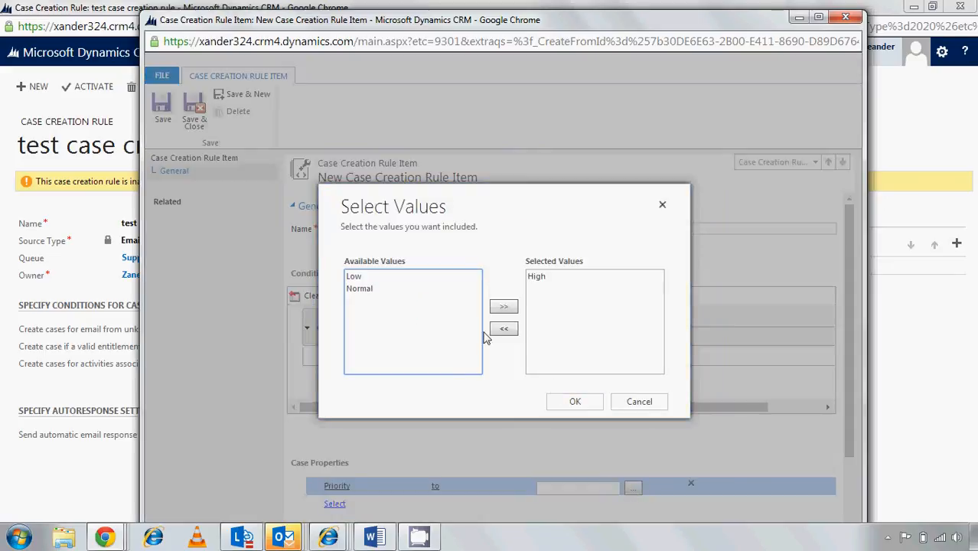
click(573, 402)
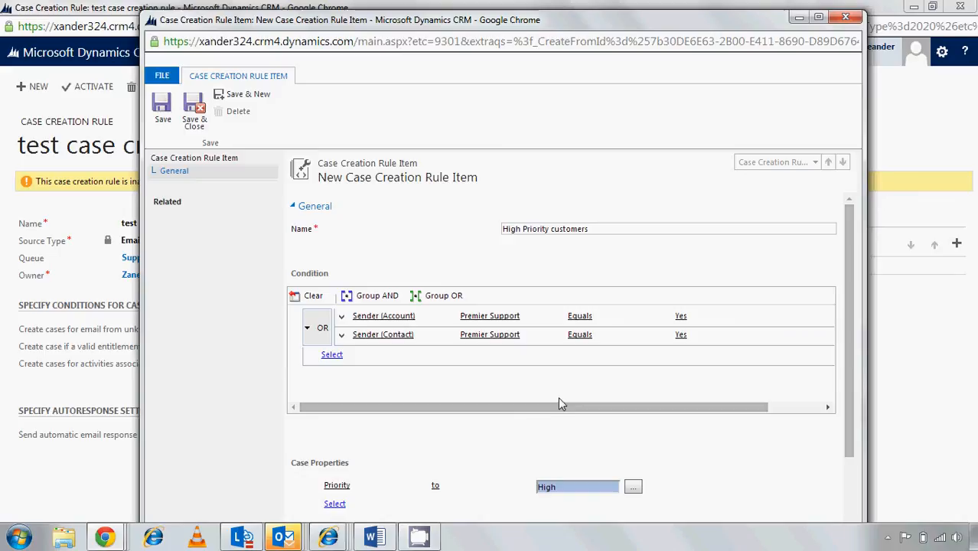
click(199, 132)
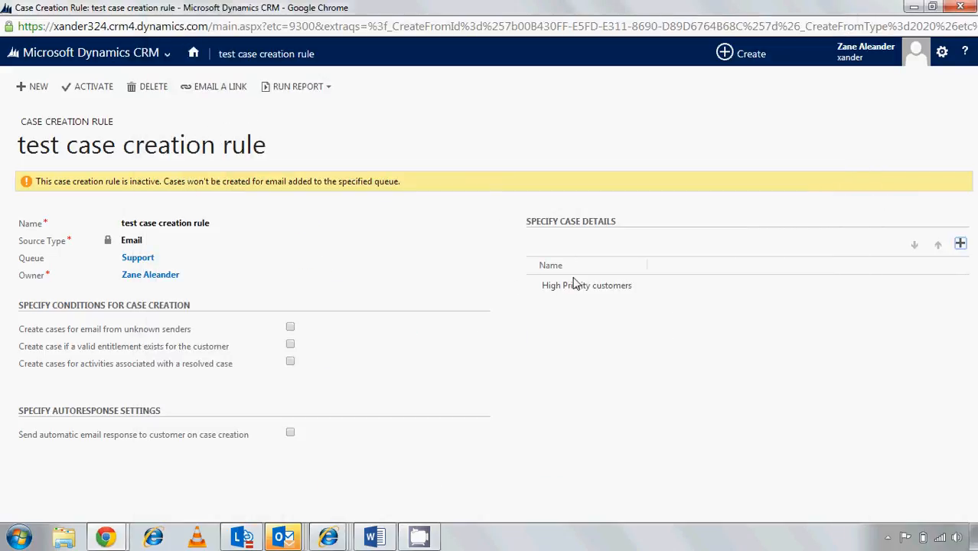
Start another rule item under the case details and name it "Default Condition"
click(961, 244)
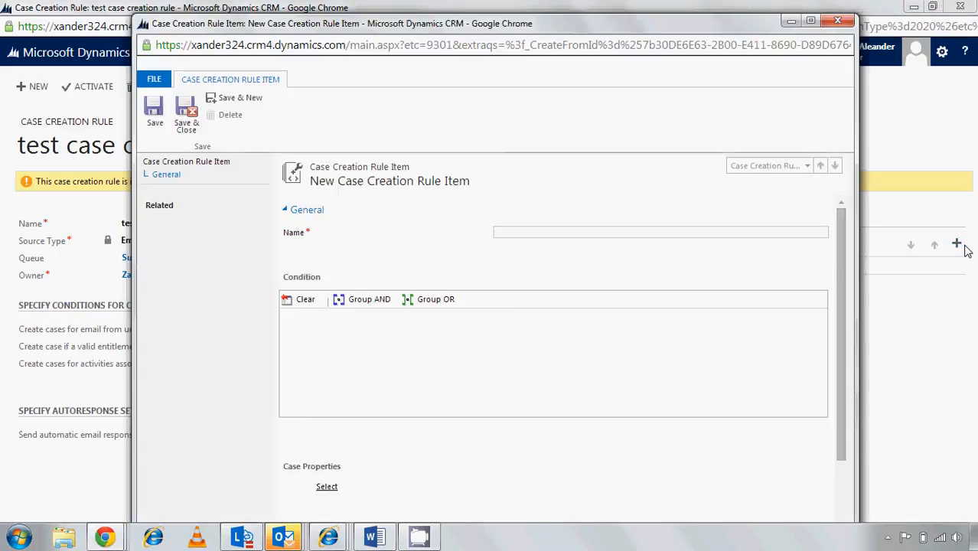
text(Def)
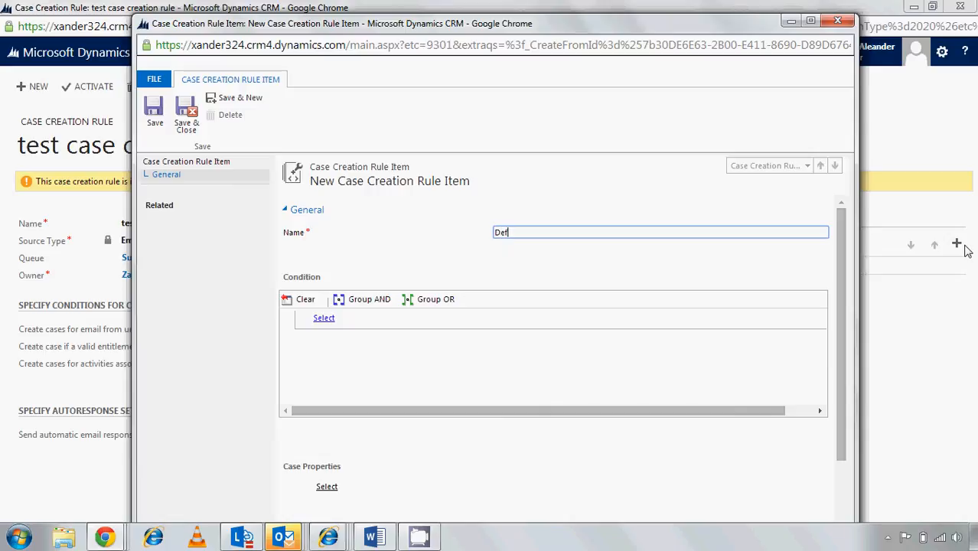
text(ault Condition)
drag(666, 31, 596, 31)
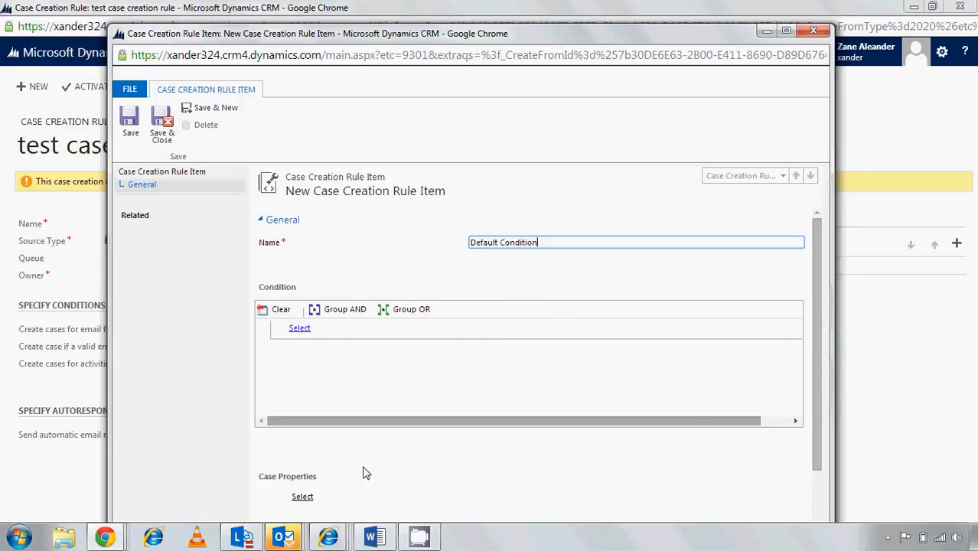
Set the Priority case property of the Default Condition rule item to Normal, without adding any conditions
drag(818, 381, 405, 429)
click(359, 413)
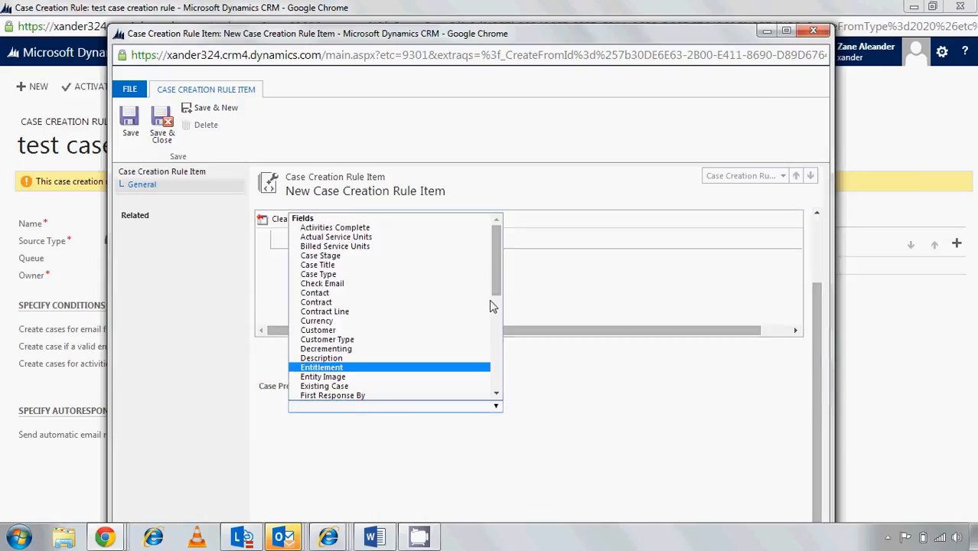
drag(502, 285, 497, 353)
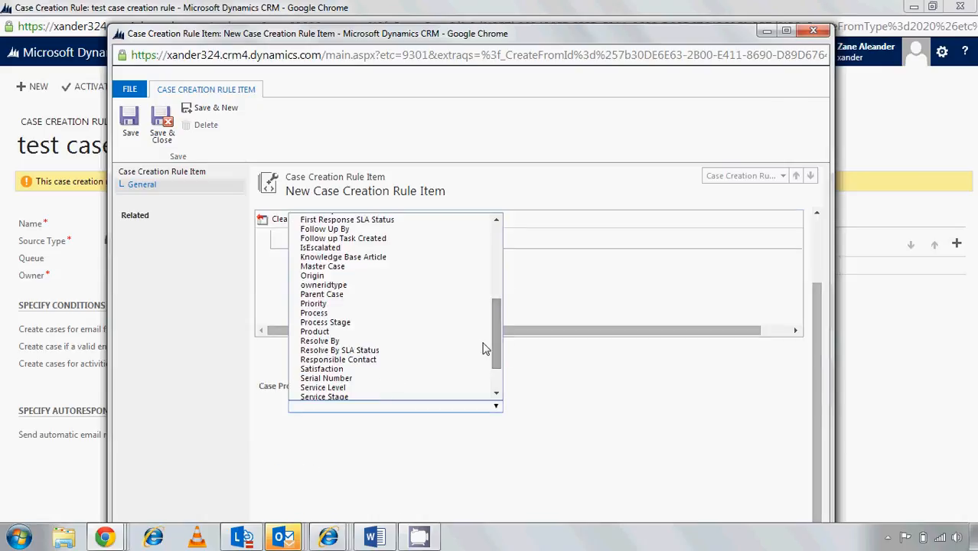
click(453, 305)
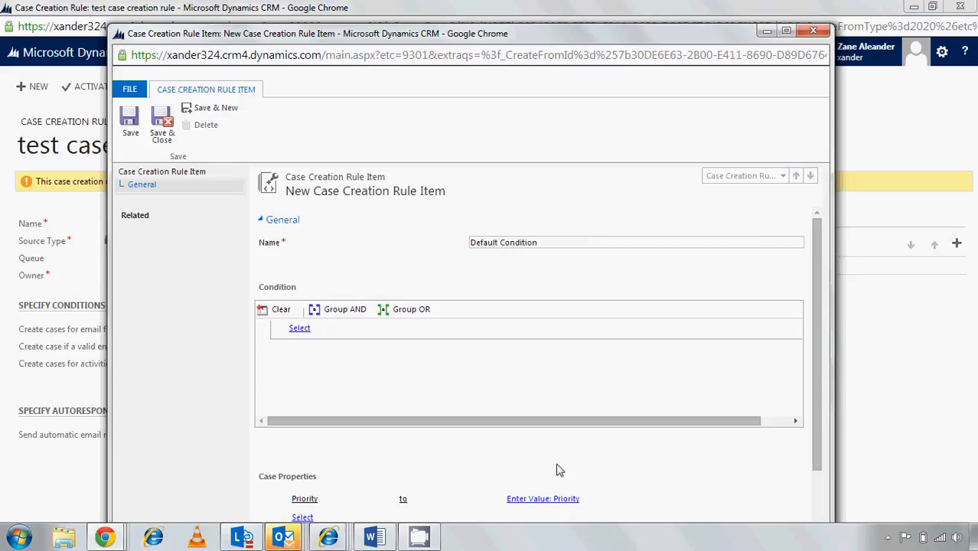
drag(817, 389, 818, 446)
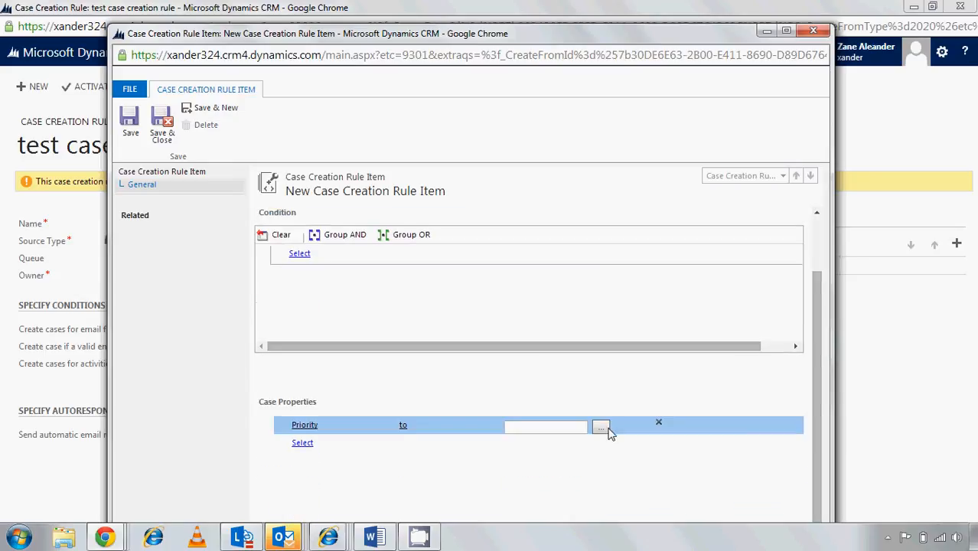
click(602, 428)
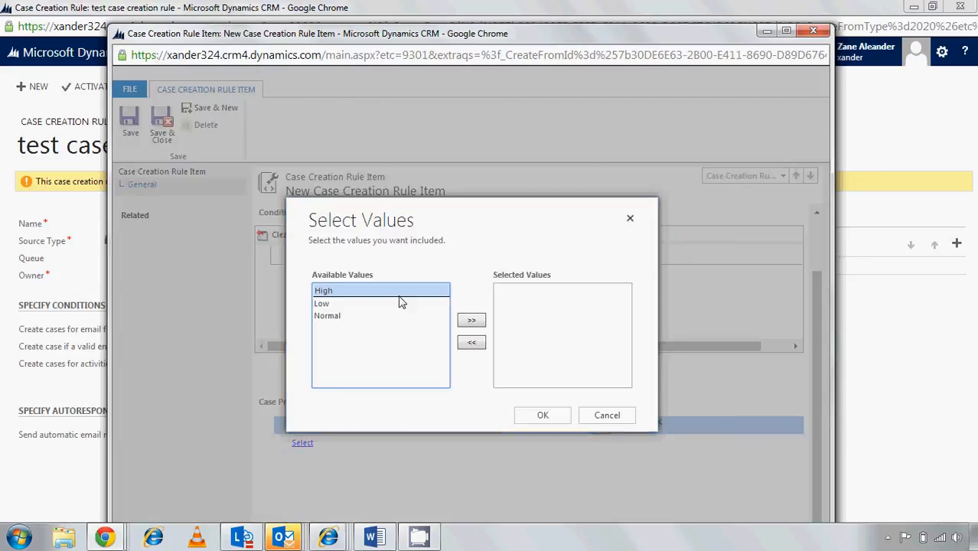
click(402, 316)
click(472, 320)
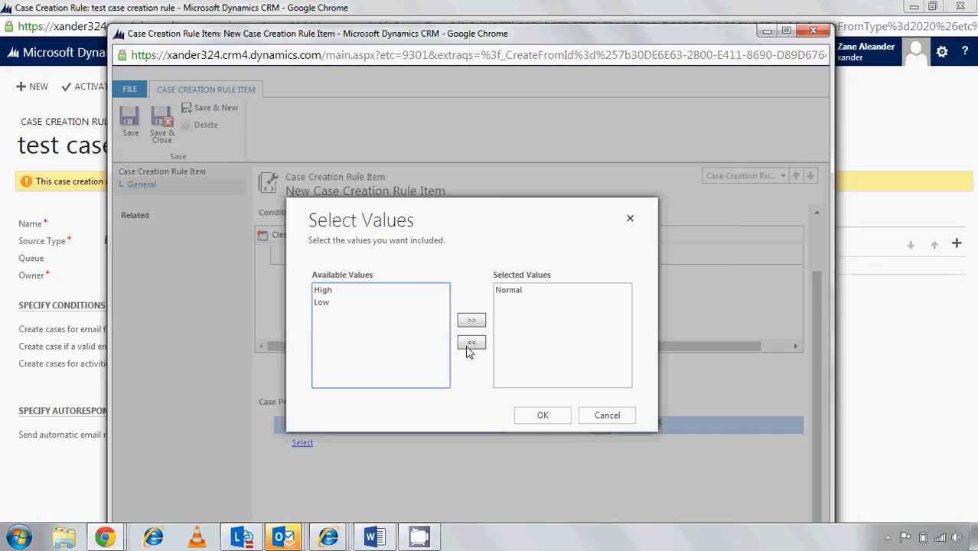
click(543, 414)
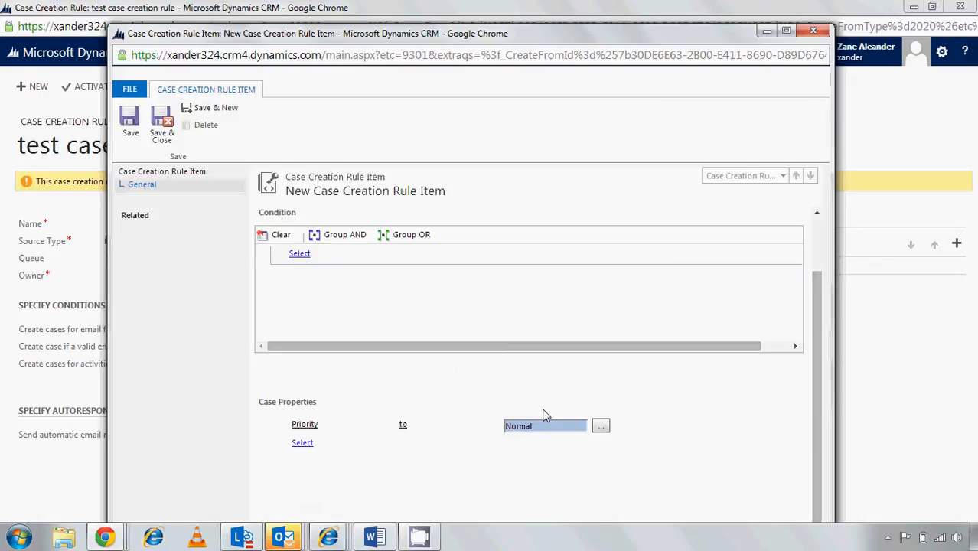
Save and close the Default Condition rule item and activate the case creation rule
click(170, 142)
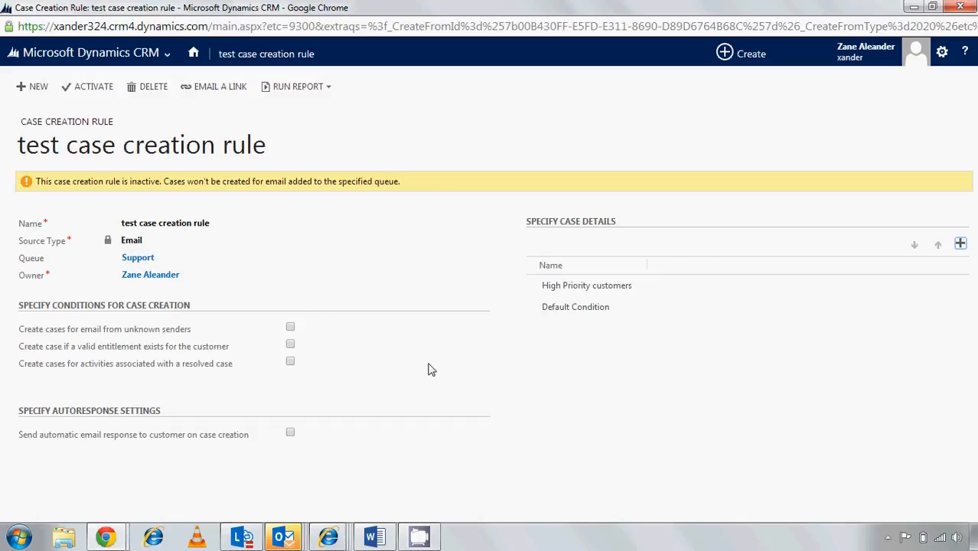
click(88, 88)
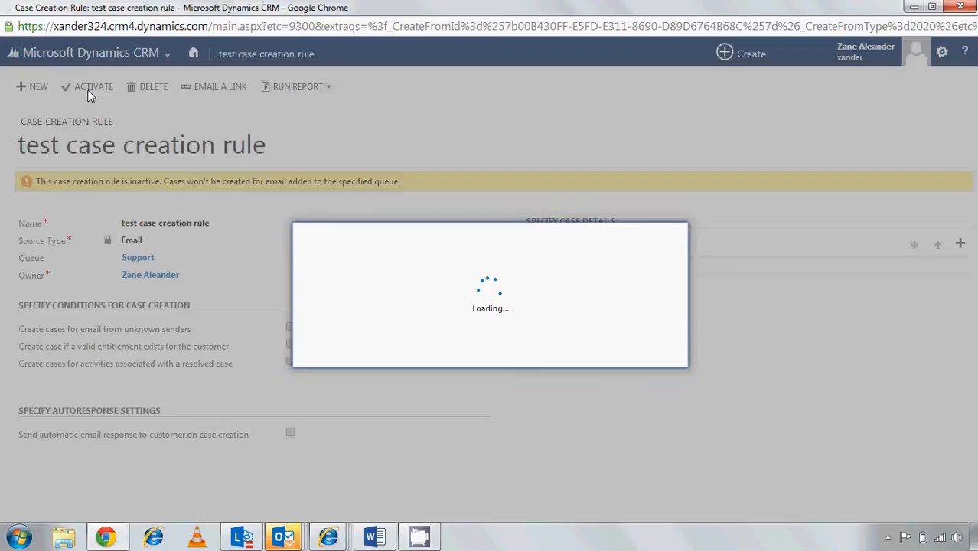
click(563, 352)
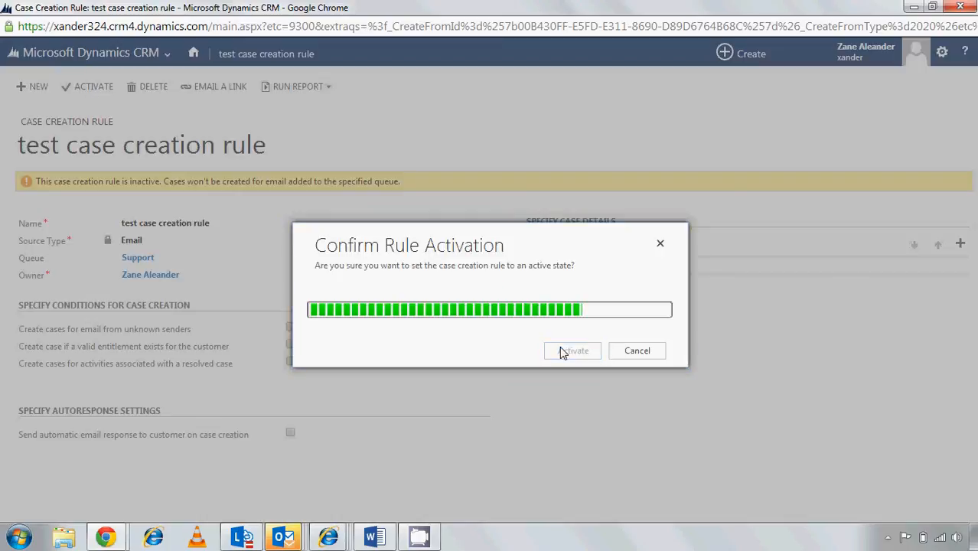